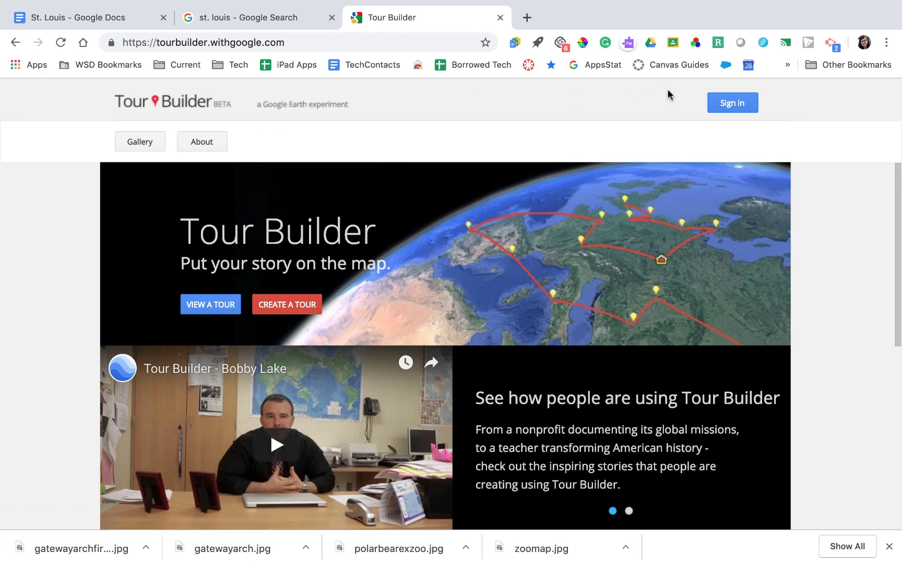
Sign in to Tour Builder with a Google account and begin a new tour
{"action": "scroll", "coordinate": [756, 105], "scroll_direction": "up", "scroll_amount": 5}
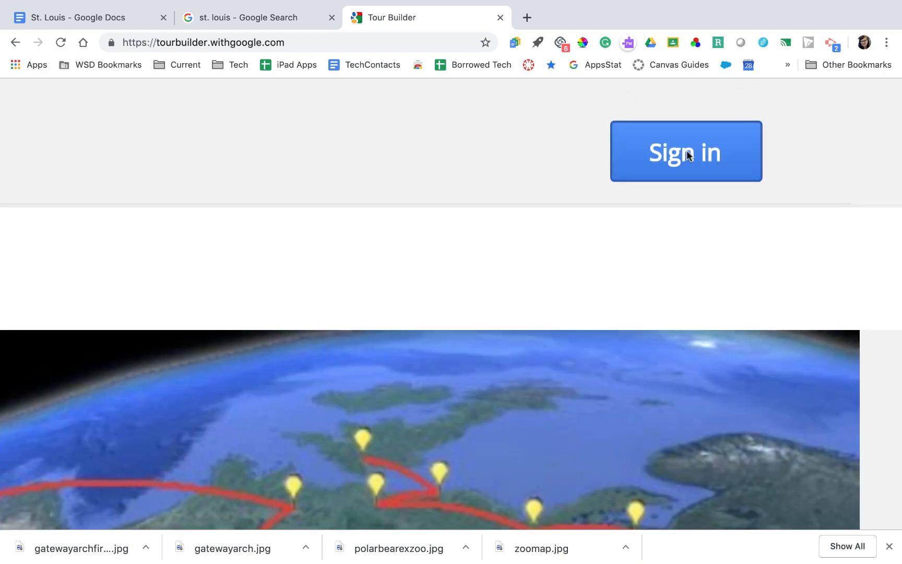
{"action": "scroll", "coordinate": [687, 153], "scroll_direction": "down", "scroll_amount": 5}
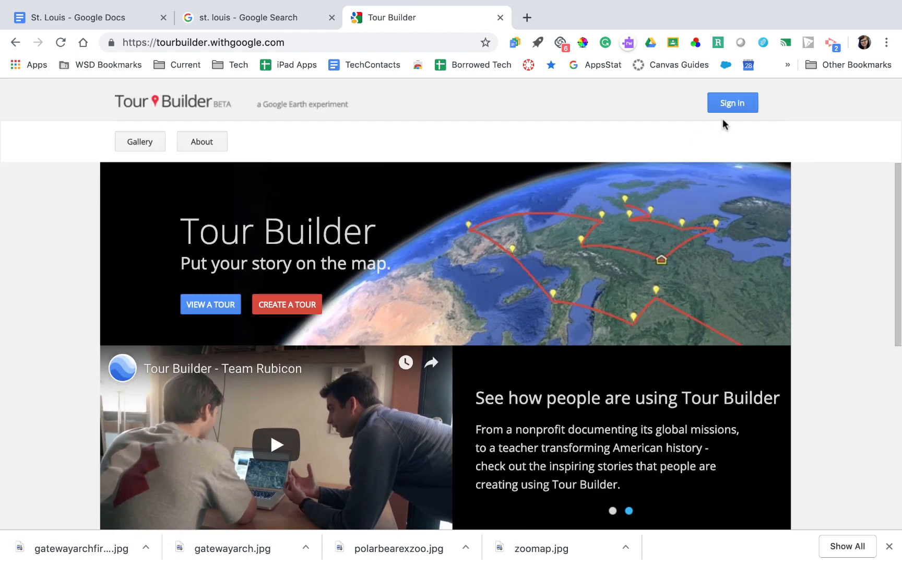
{"action": "left_click", "coordinate": [734, 104]}
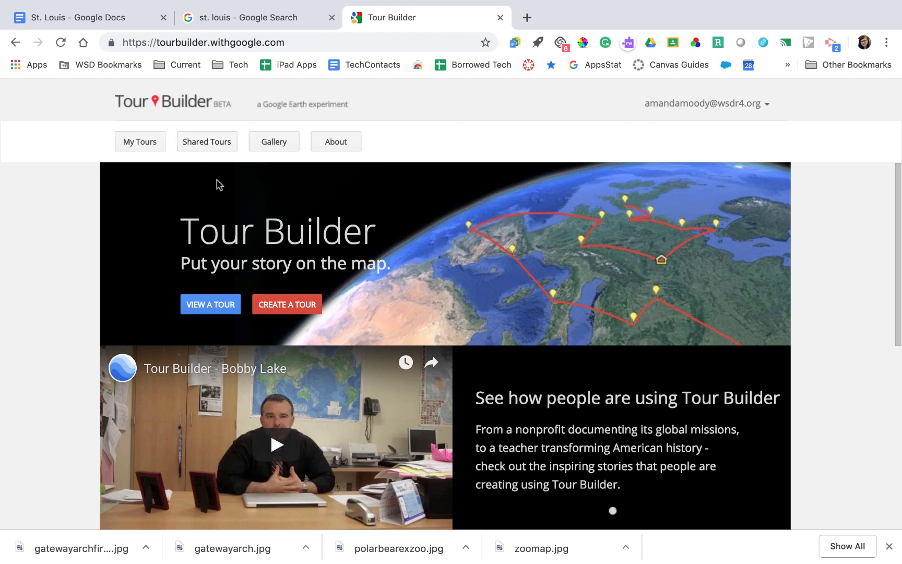
{"action": "left_click", "coordinate": [302, 307]}
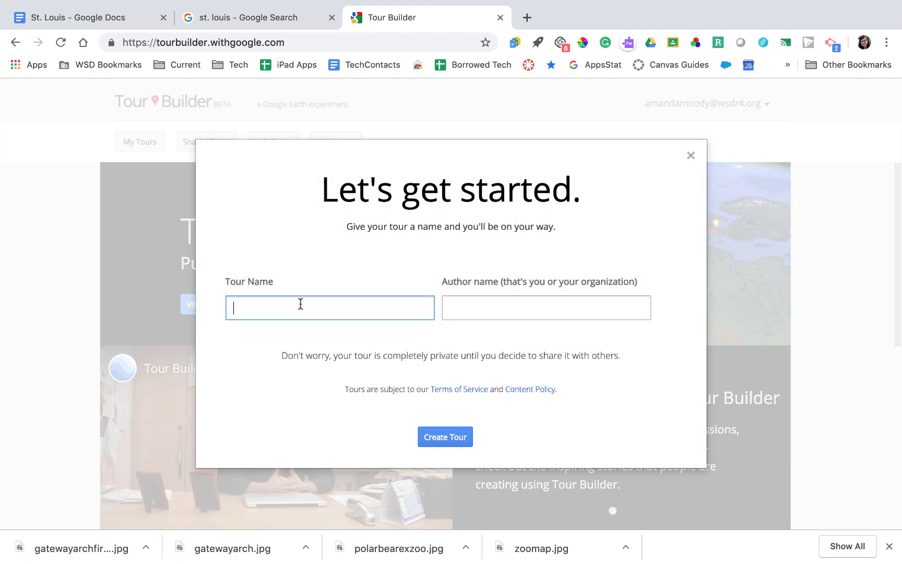
Create the tour 'Tour of St. Louis' with the author's name filled in
{"action": "type", "text": "S"}
{"action": "key", "text": "BackSpace"}
{"action": "type", "text": "Tour of St. Louis"}
{"action": "left_click", "coordinate": [481, 305]}
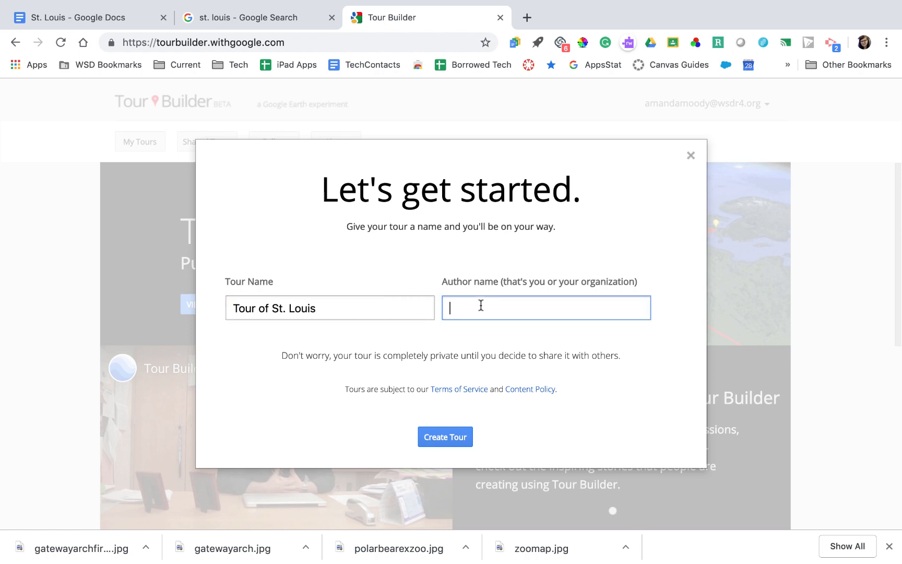
{"action": "type", "text": "Mrs. Moody"}
{"action": "left_click", "coordinate": [447, 437]}
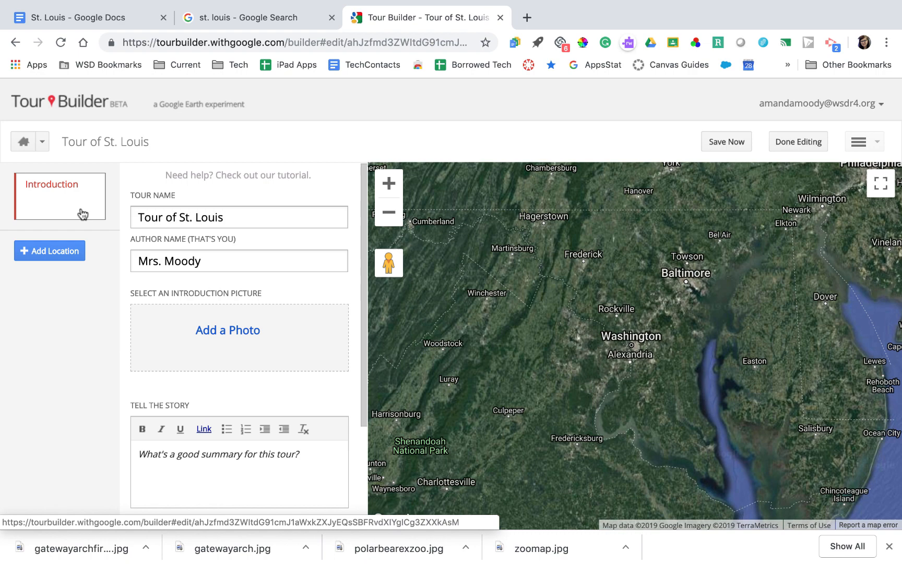
Check the tour name and author fields, then open the Introduction picture photo picker
{"action": "scroll", "coordinate": [221, 314], "scroll_direction": "down", "scroll_amount": 3}
{"action": "scroll", "coordinate": [222, 315], "scroll_direction": "up", "scroll_amount": 3}
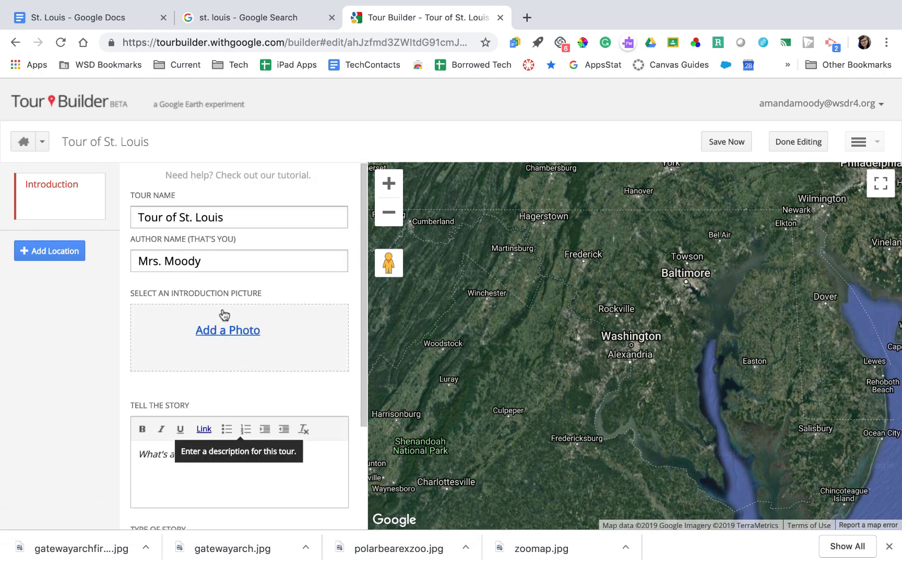
{"action": "left_click", "coordinate": [244, 216]}
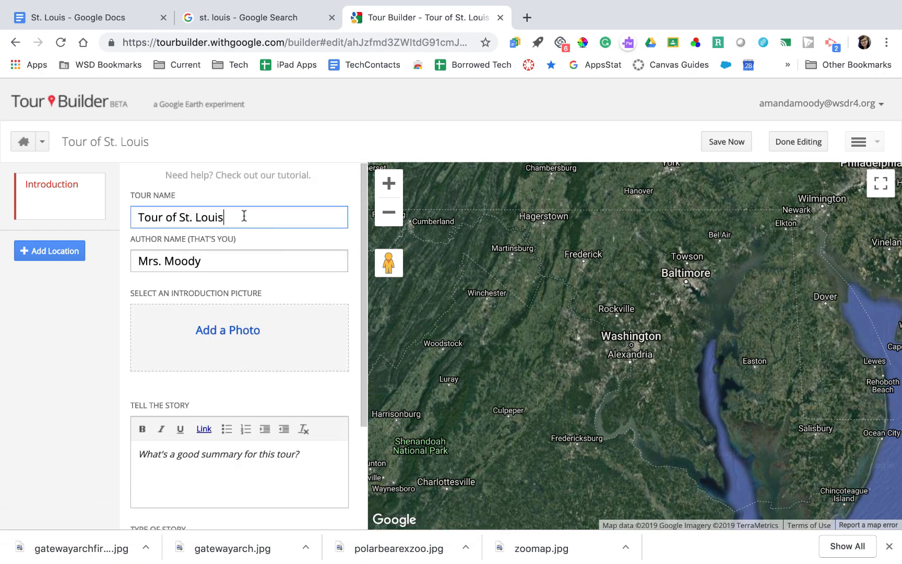
{"action": "left_click", "coordinate": [233, 263]}
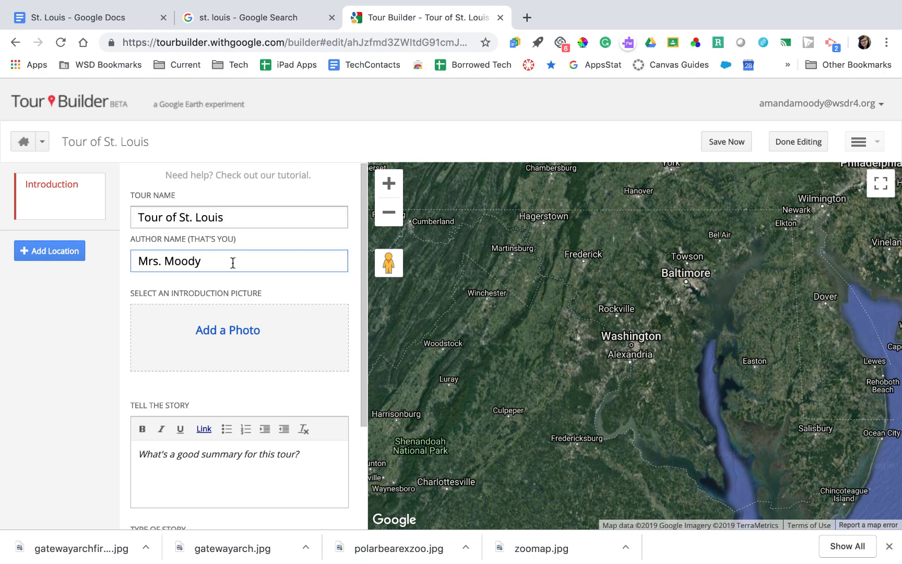
{"action": "scroll", "coordinate": [233, 263], "scroll_direction": "down", "scroll_amount": 2}
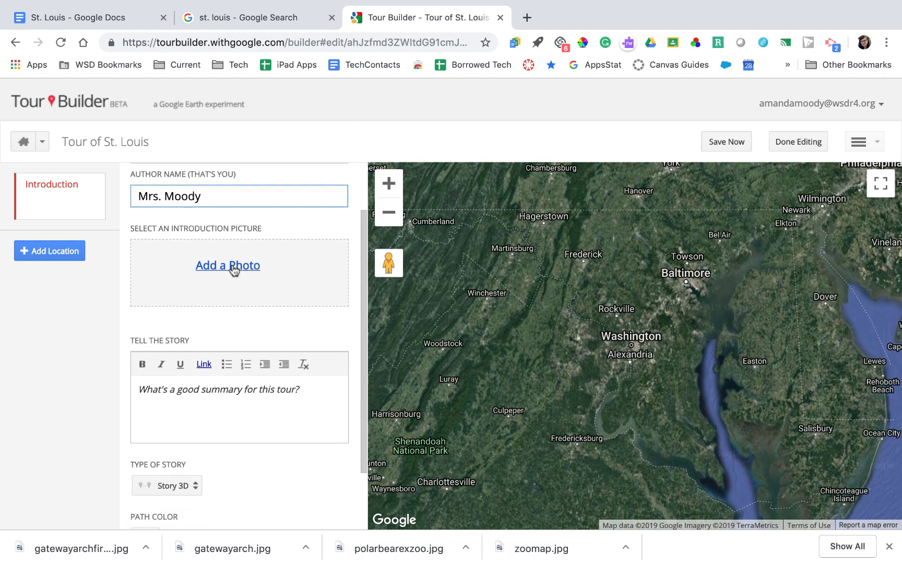
{"action": "left_click", "coordinate": [233, 268]}
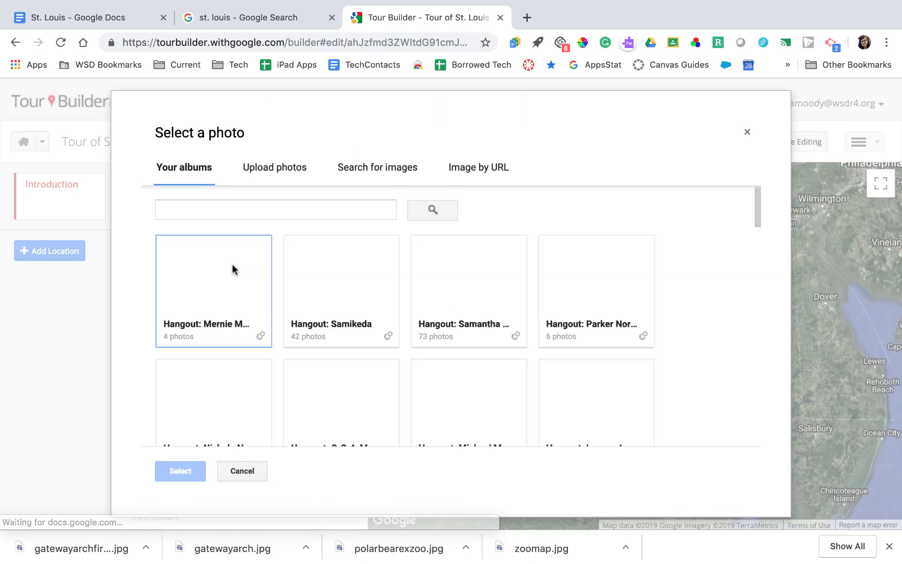
Set the introduction picture to the arch-at-night photo from a 'st louis' image search
{"action": "left_click", "coordinate": [264, 177]}
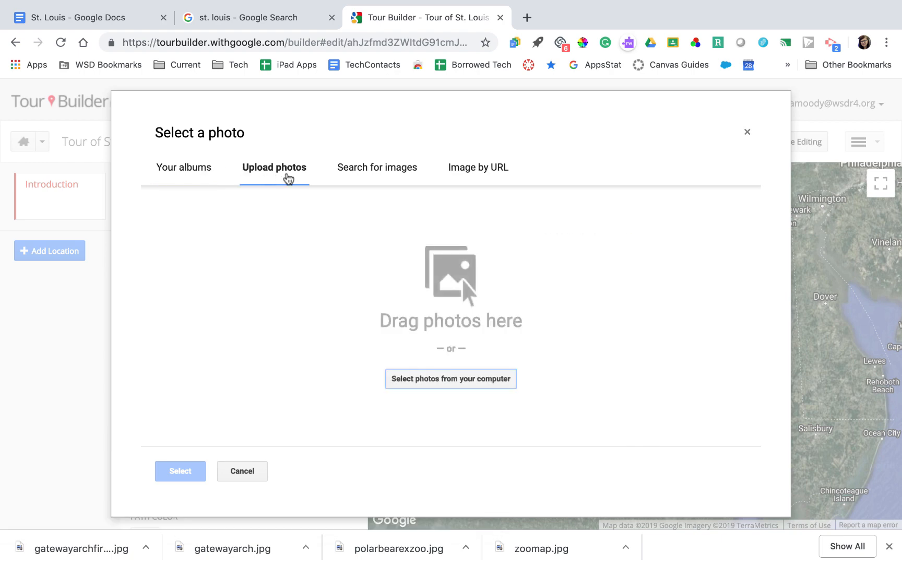
{"action": "left_click", "coordinate": [352, 178]}
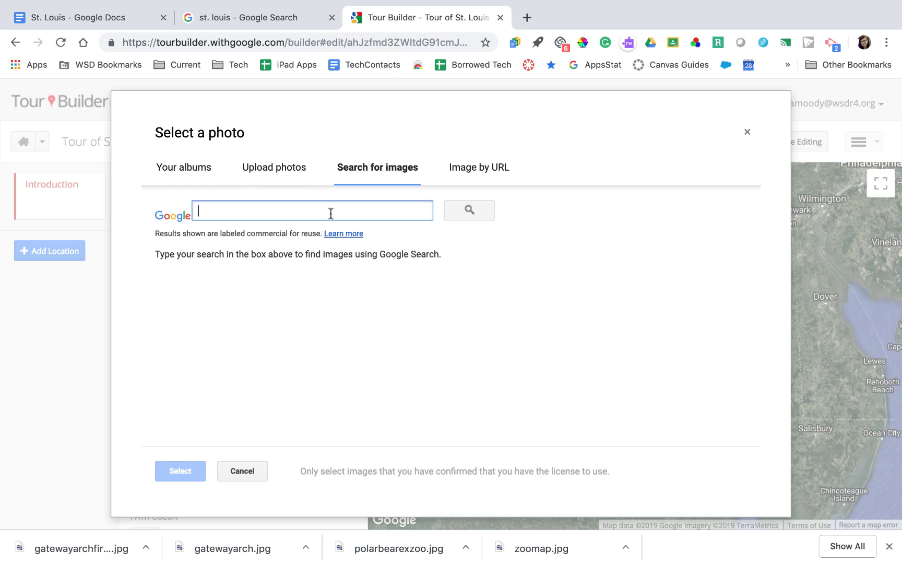
{"action": "type", "text": "st louis"}
{"action": "key", "text": "Return"}
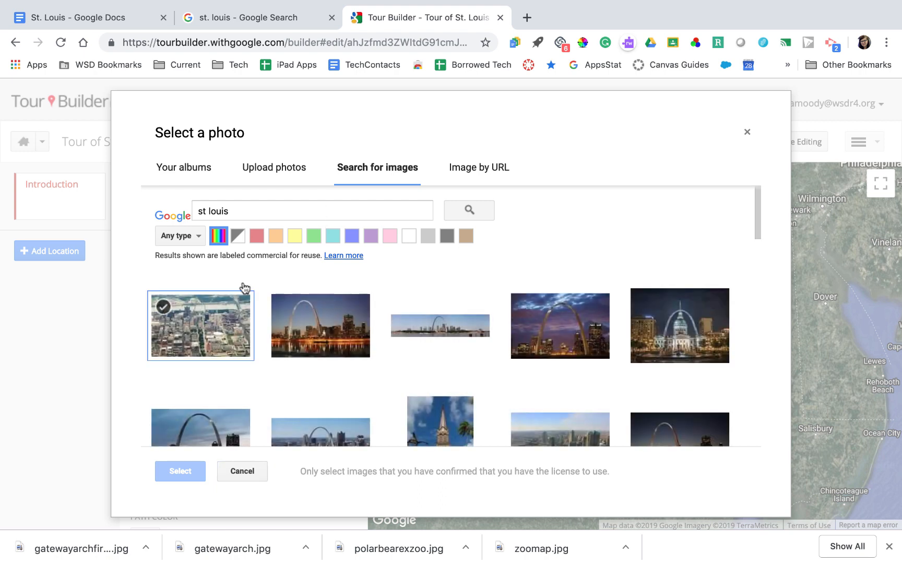
{"action": "left_click", "coordinate": [292, 318]}
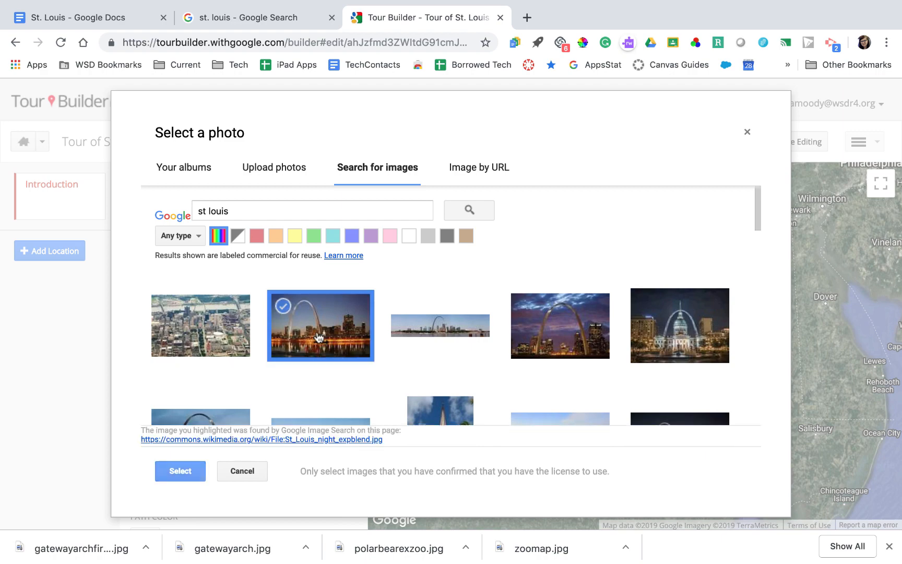
{"action": "left_click", "coordinate": [199, 475]}
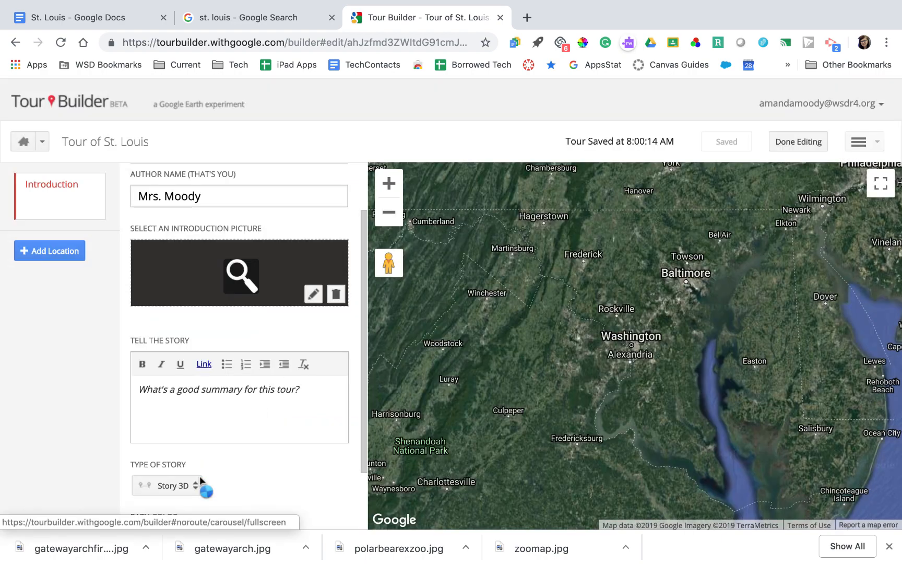
Write the story summary 'Join us as we explore St. Louis, Mo'
{"action": "left_click", "coordinate": [270, 391]}
{"action": "scroll", "coordinate": [270, 390], "scroll_direction": "down", "scroll_amount": 3}
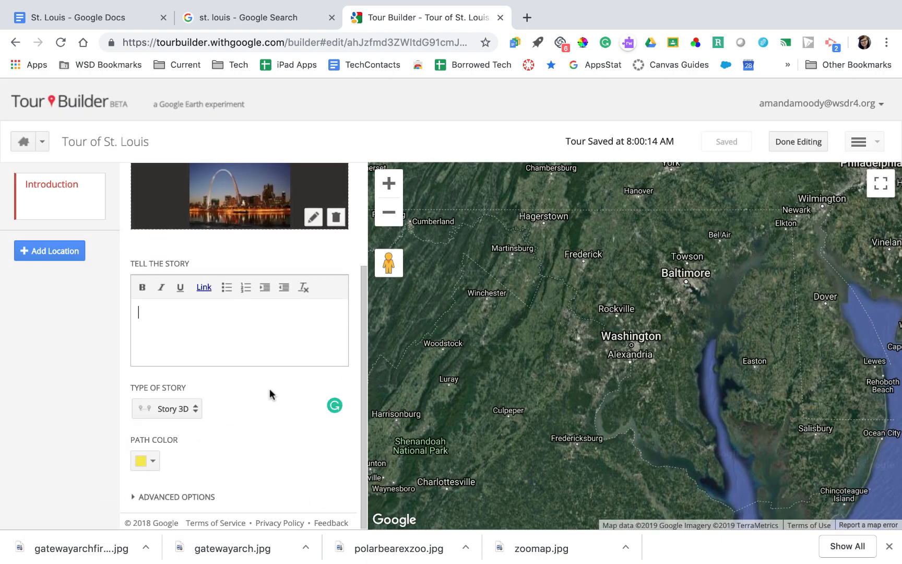
{"action": "scroll", "coordinate": [244, 314], "scroll_direction": "up", "scroll_amount": 5}
{"action": "scroll", "coordinate": [245, 312], "scroll_direction": "down", "scroll_amount": 5}
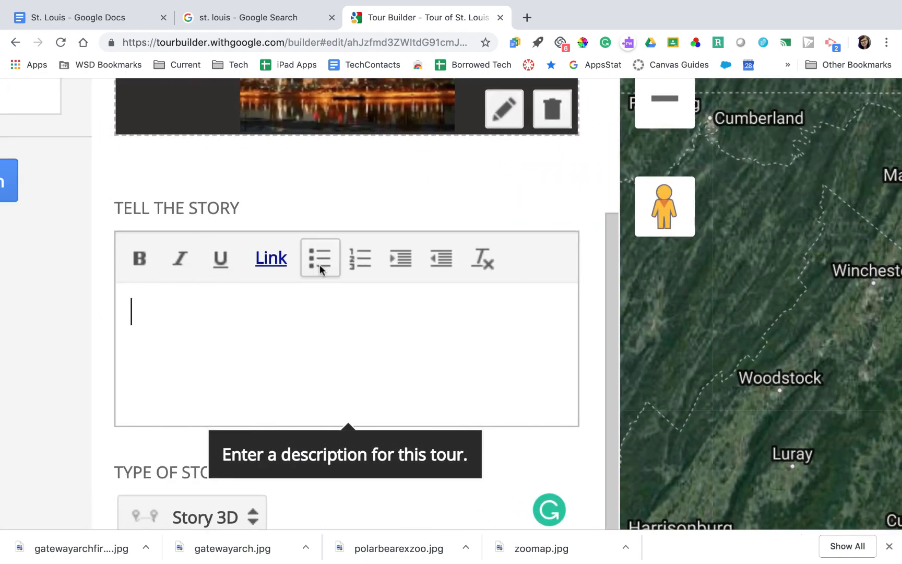
{"action": "scroll", "coordinate": [270, 340], "scroll_direction": "down", "scroll_amount": 5}
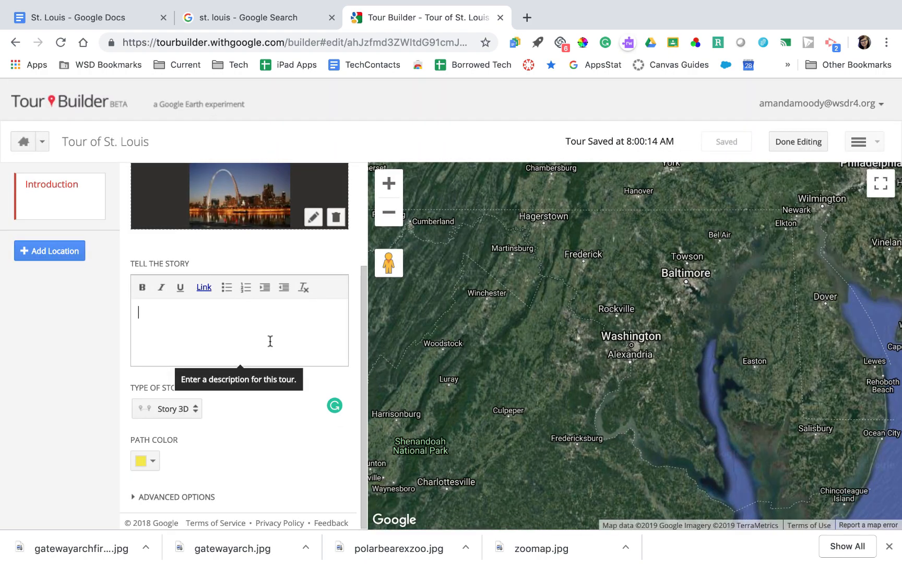
{"action": "type", "text": "Join "}
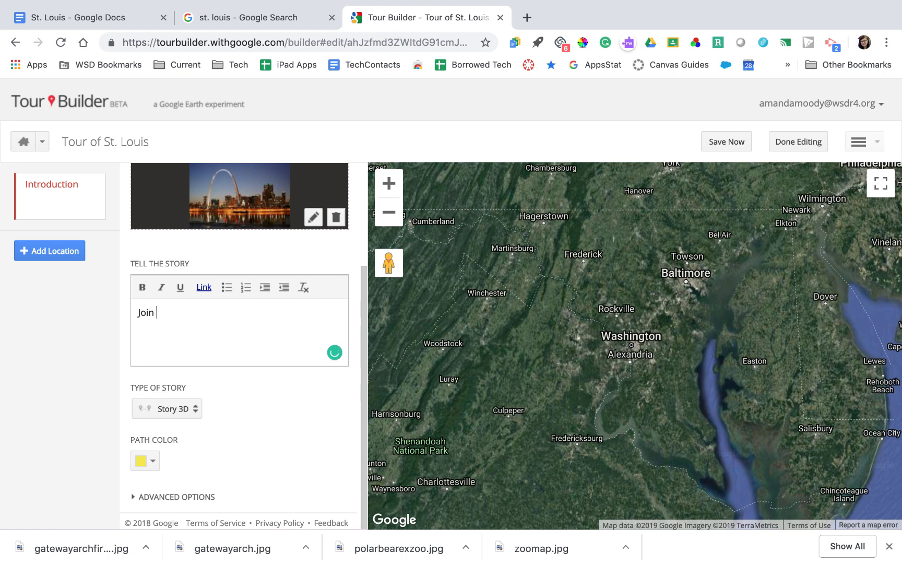
{"action": "type", "text": "us as we explore St. Louis, Mo"}
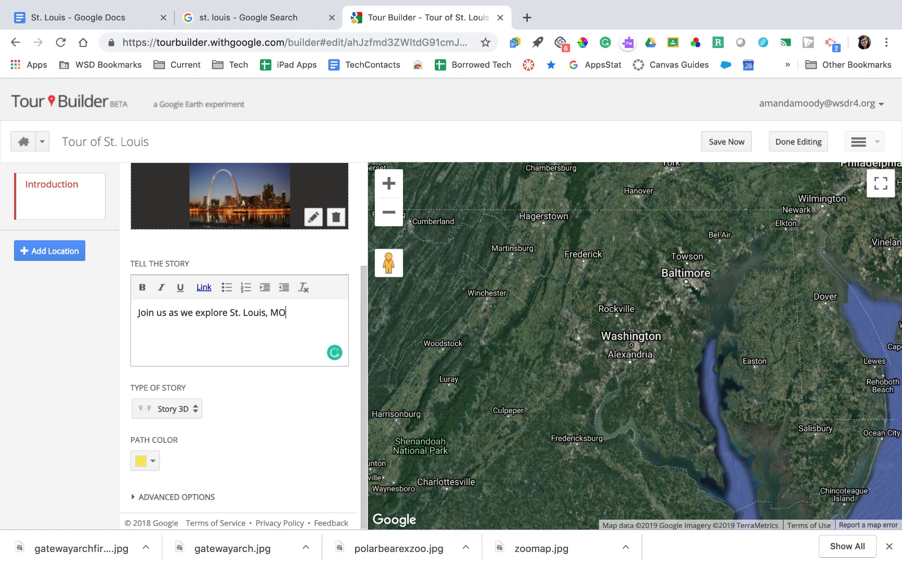
{"action": "left_click", "coordinate": [188, 413]}
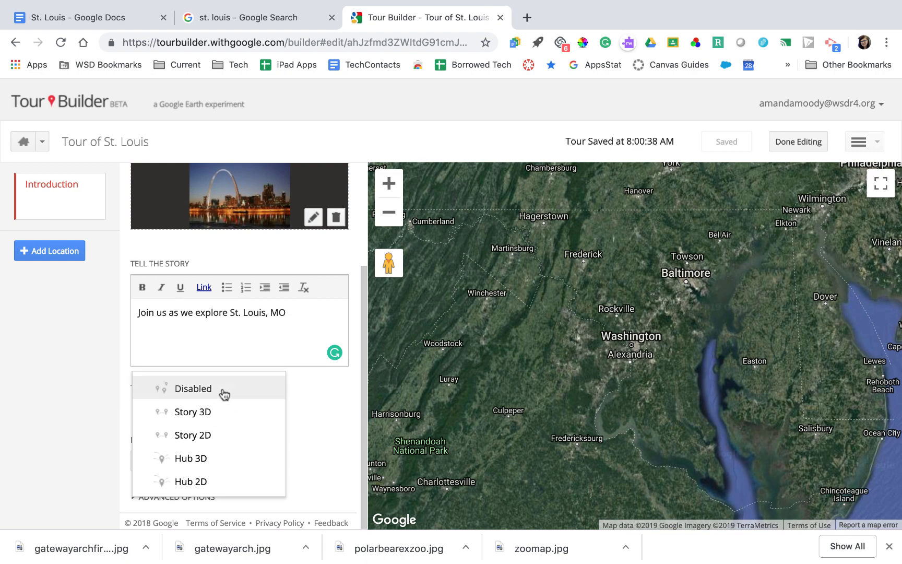
Set the story type to Story 2D and keep the yellow path colour
{"action": "left_click", "coordinate": [223, 434]}
{"action": "left_click", "coordinate": [150, 466]}
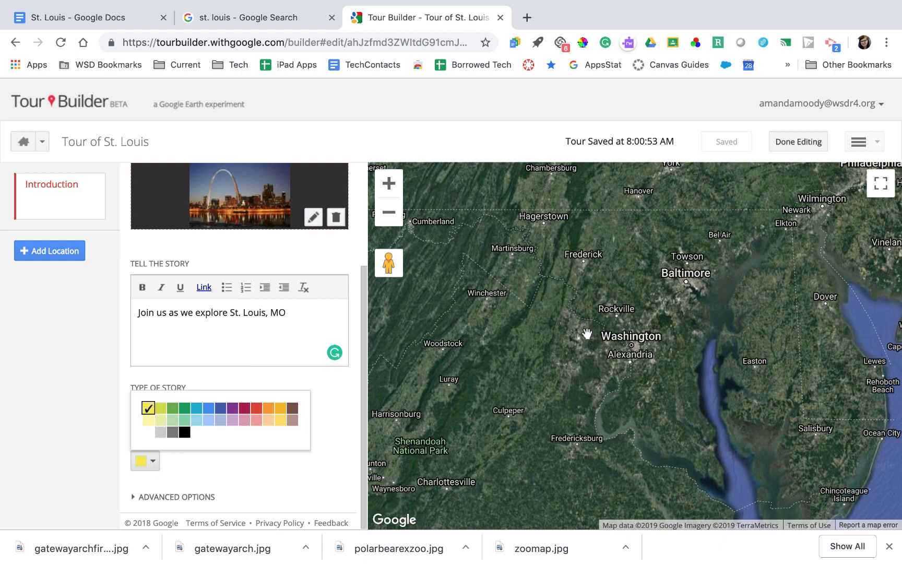
{"action": "left_click", "coordinate": [148, 416]}
{"action": "left_click", "coordinate": [292, 326]}
{"action": "scroll", "coordinate": [294, 328], "scroll_direction": "up", "scroll_amount": 5}
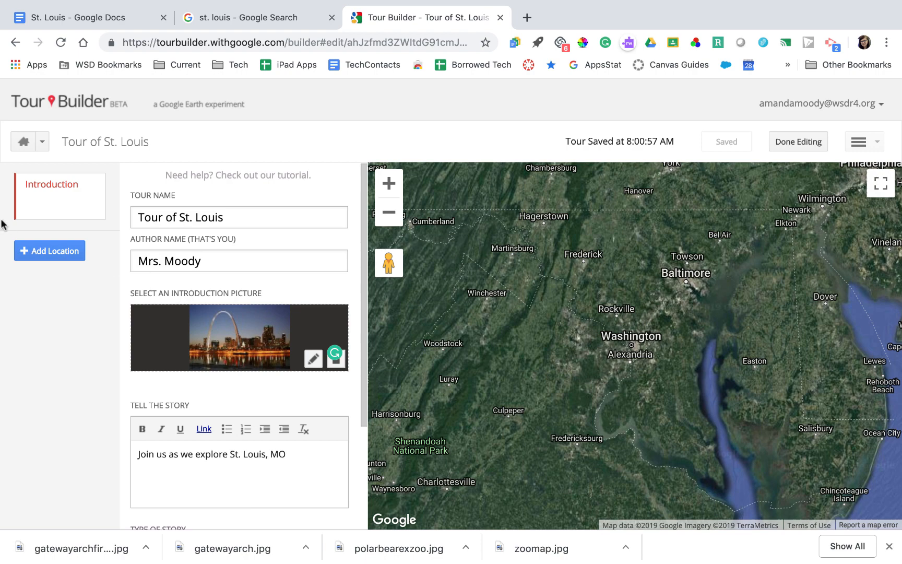
Add a new location and drop a placemark pin near St. Louis, Missouri
{"action": "left_click", "coordinate": [37, 254]}
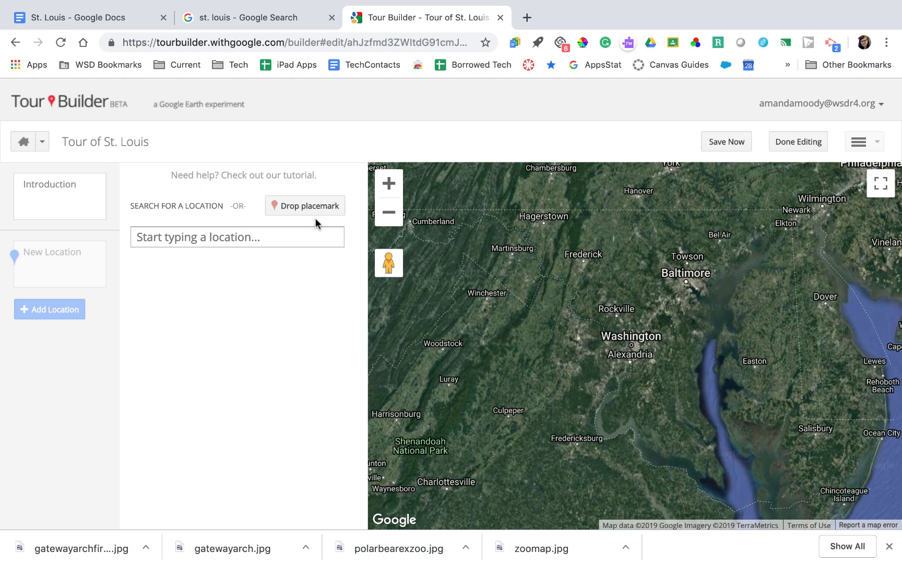
{"action": "left_click", "coordinate": [397, 218]}
{"action": "left_click", "coordinate": [397, 218]}
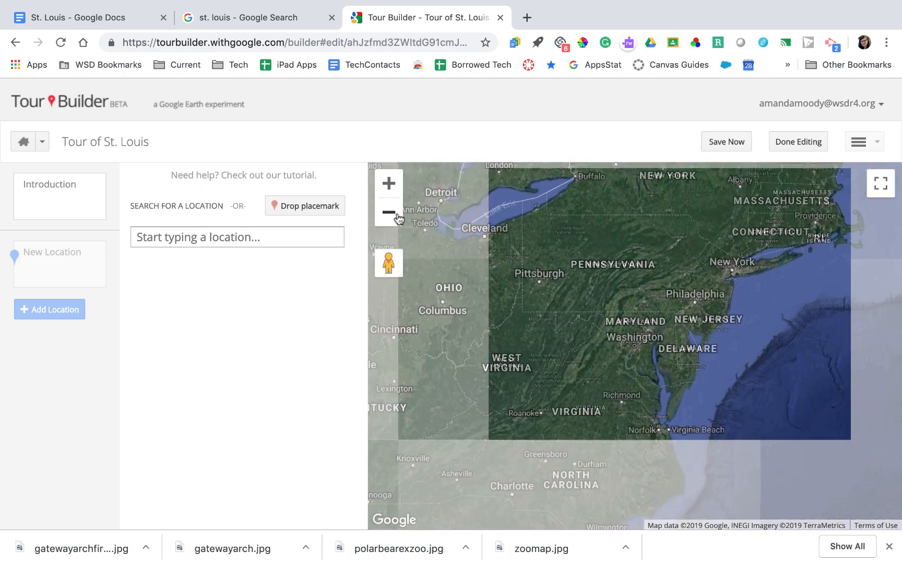
{"action": "left_click", "coordinate": [398, 218]}
{"action": "left_click_drag", "start_coordinate": [506, 251], "coordinate": [616, 222]}
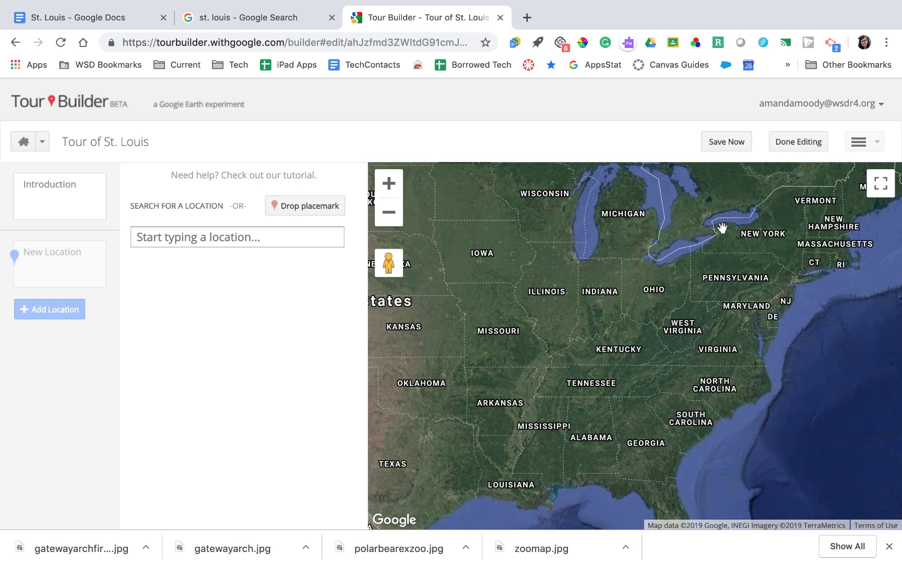
{"action": "left_click_drag", "start_coordinate": [596, 267], "coordinate": [733, 264]}
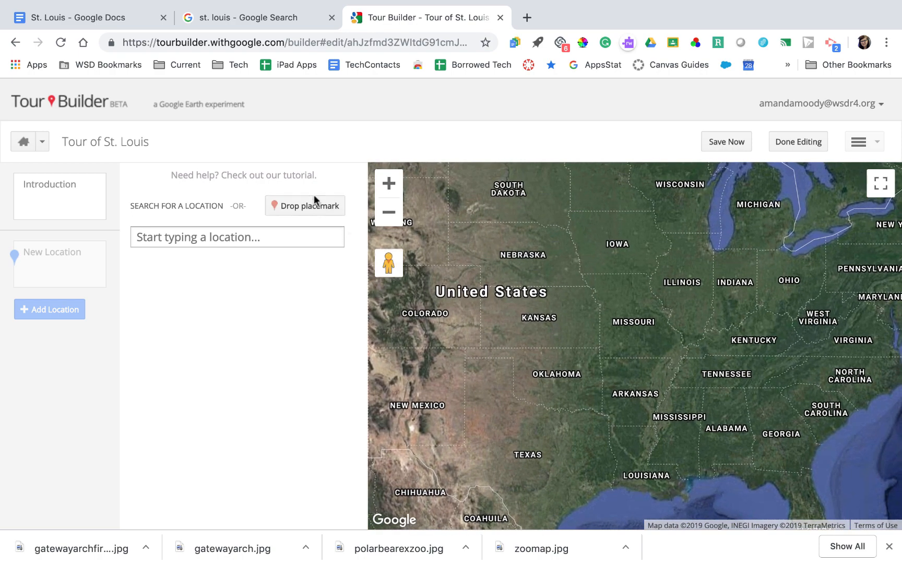
{"action": "left_click", "coordinate": [311, 207]}
{"action": "left_click", "coordinate": [656, 308]}
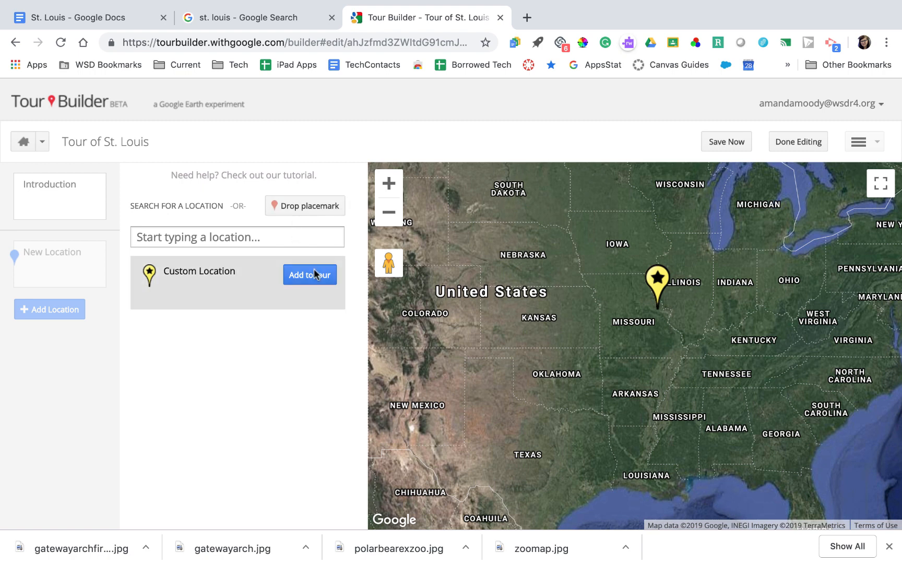
{"action": "left_click", "coordinate": [266, 242]}
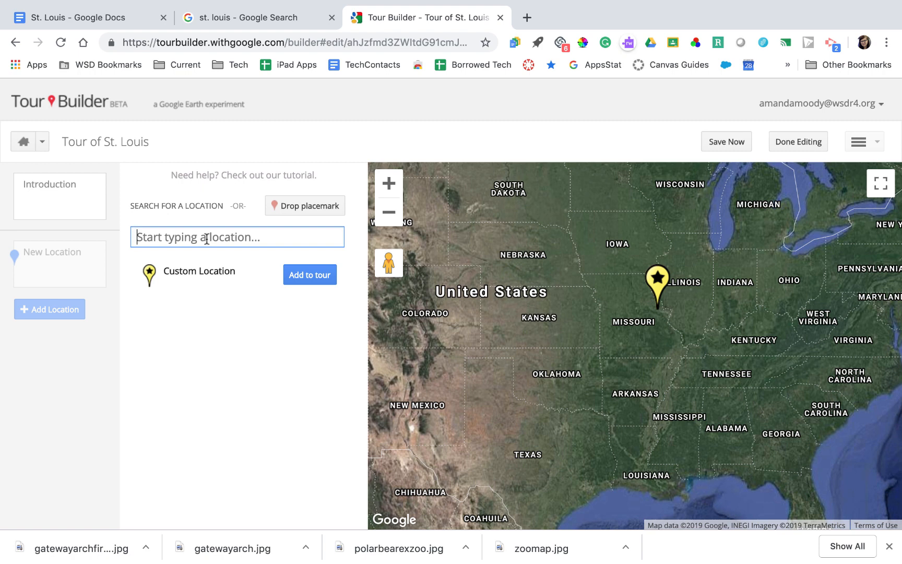
Search 'gateway arch' and add Gateway Arch Museum to the tour
{"action": "type", "text": "gateway arch"}
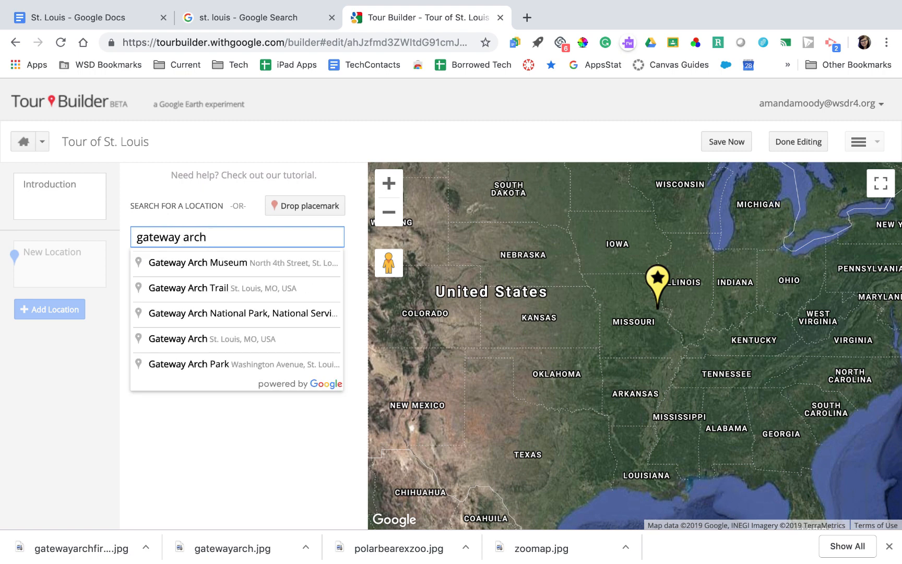
{"action": "left_click", "coordinate": [247, 262]}
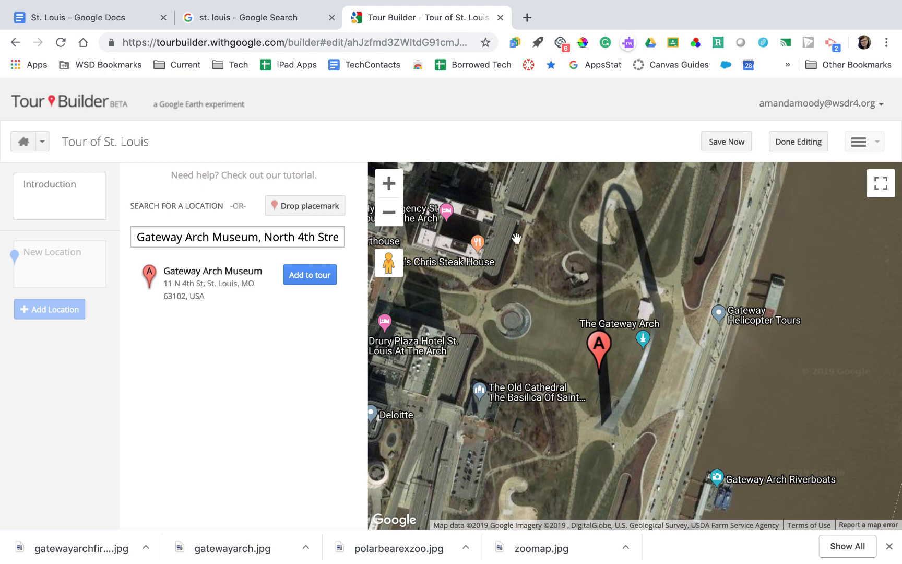
{"action": "left_click", "coordinate": [304, 275]}
{"action": "scroll", "coordinate": [304, 279], "scroll_direction": "down", "scroll_amount": 1}
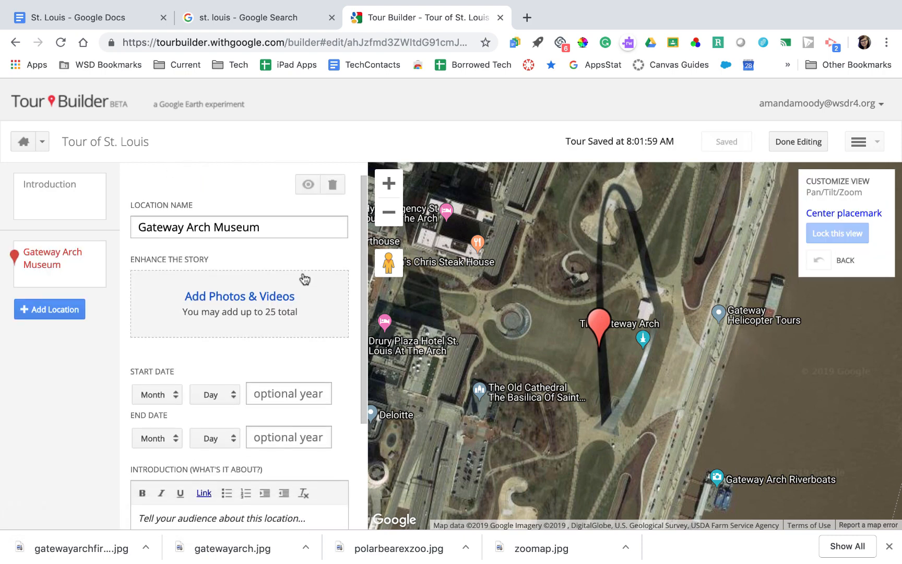
Delete 'Museum' so the stop is named Gateway Arch
{"action": "scroll", "coordinate": [246, 226], "scroll_direction": "up", "scroll_amount": 1}
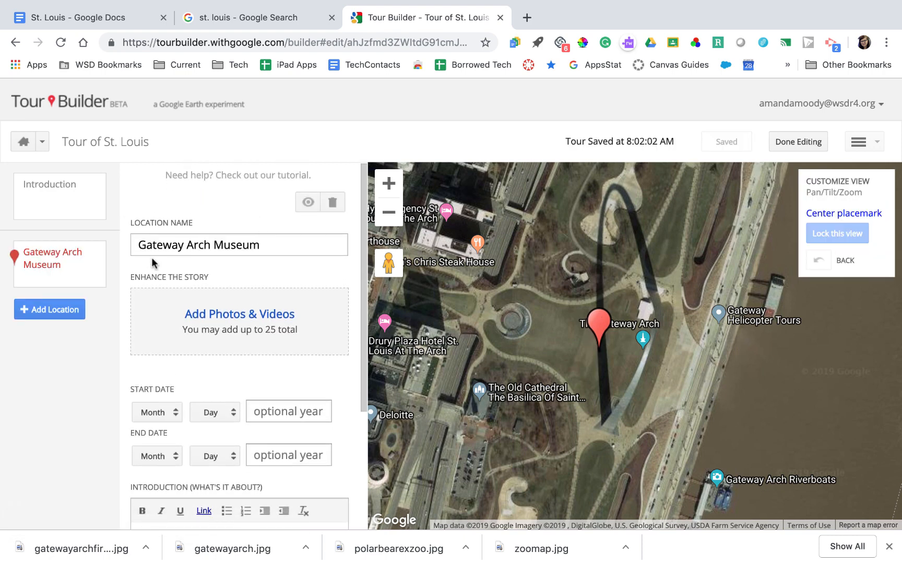
{"action": "left_click", "coordinate": [244, 246]}
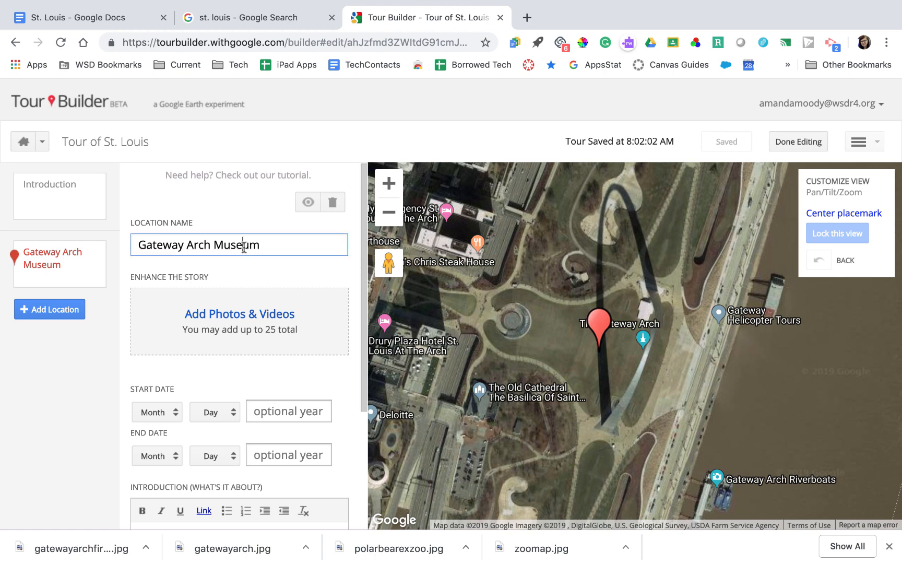
{"action": "double_click", "coordinate": [243, 246]}
{"action": "key", "text": "BackSpace"}
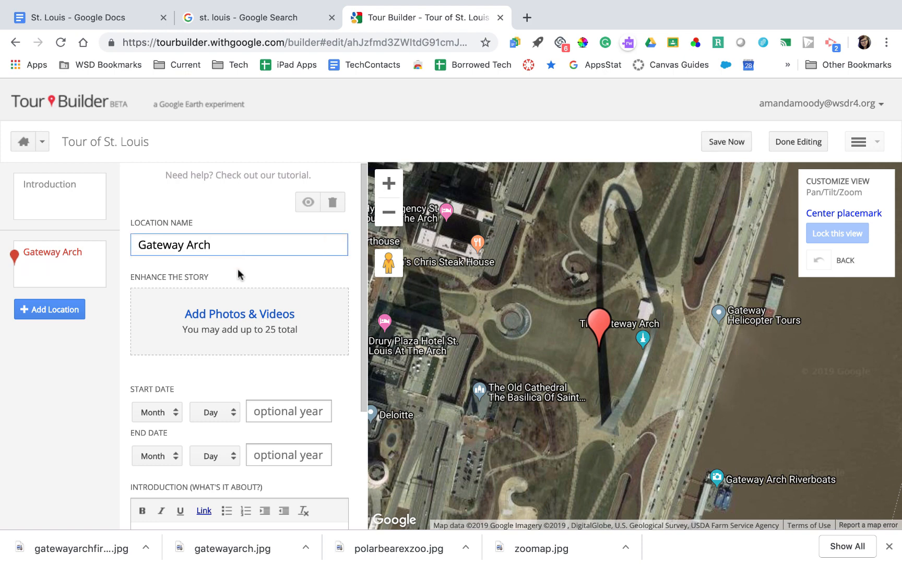
{"action": "scroll", "coordinate": [279, 243], "scroll_direction": "down", "scroll_amount": 2}
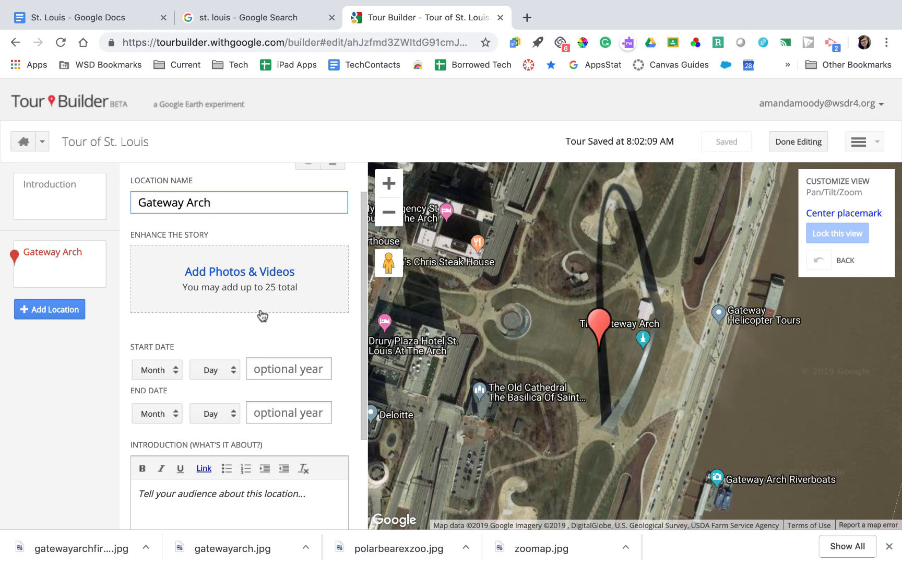
{"action": "left_click", "coordinate": [261, 280]}
Run a 'st louis arch' image search from the stop's photo sources
{"action": "left_click", "coordinate": [285, 169]}
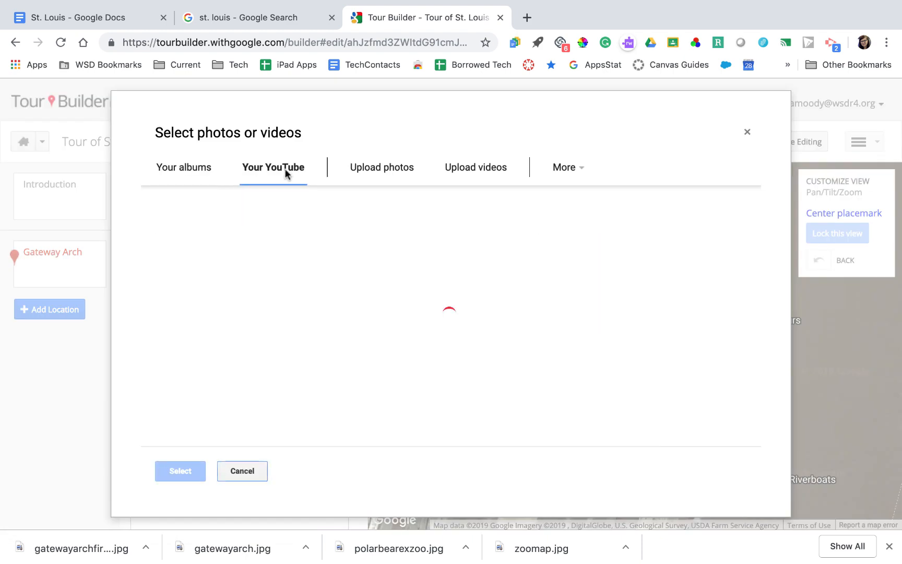
{"action": "left_click", "coordinate": [353, 170]}
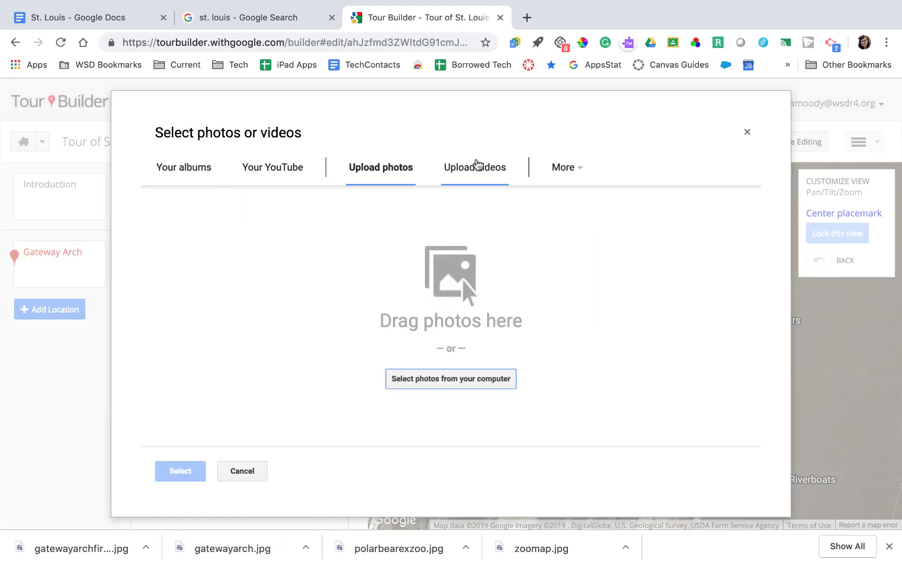
{"action": "left_click", "coordinate": [566, 175]}
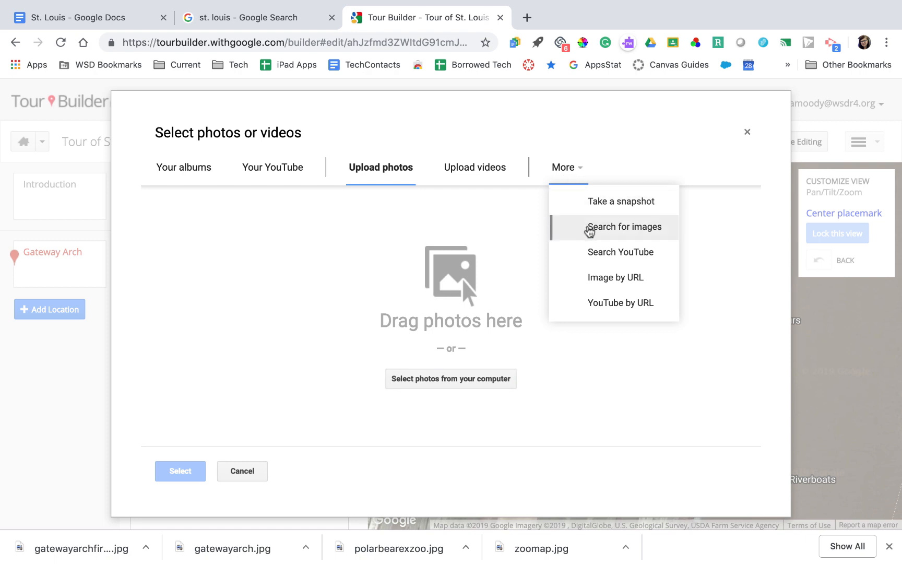
{"action": "left_click", "coordinate": [589, 228]}
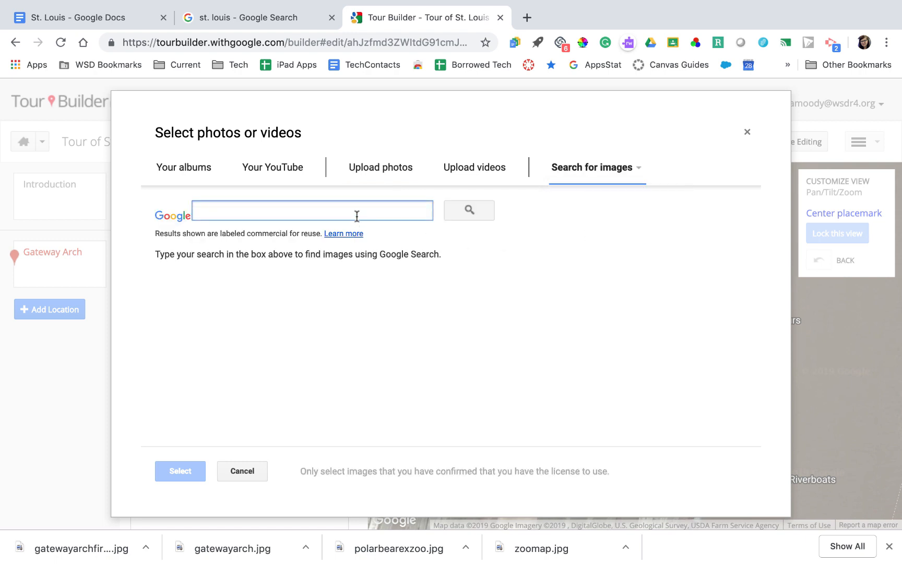
{"action": "type", "text": "st l"}
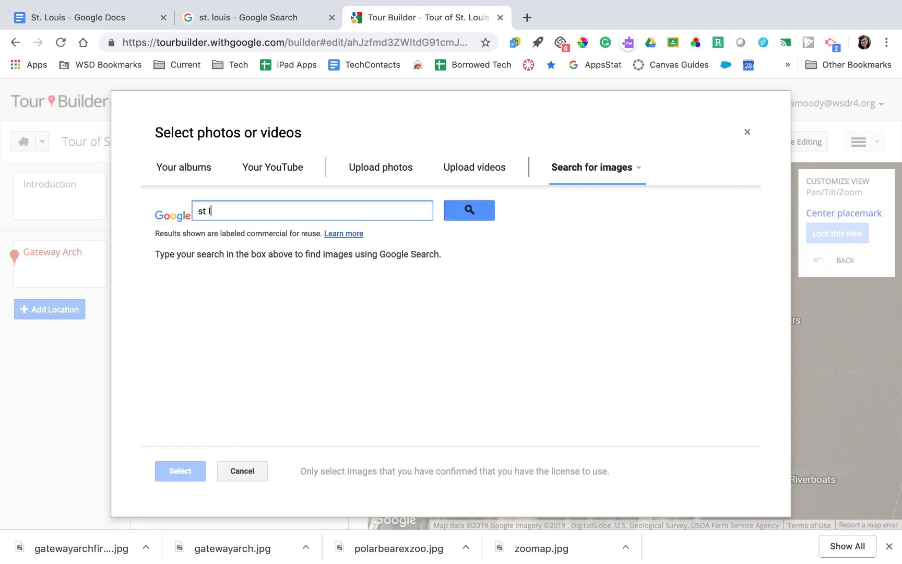
{"action": "type", "text": "ouis arch"}
{"action": "key", "text": "Return"}
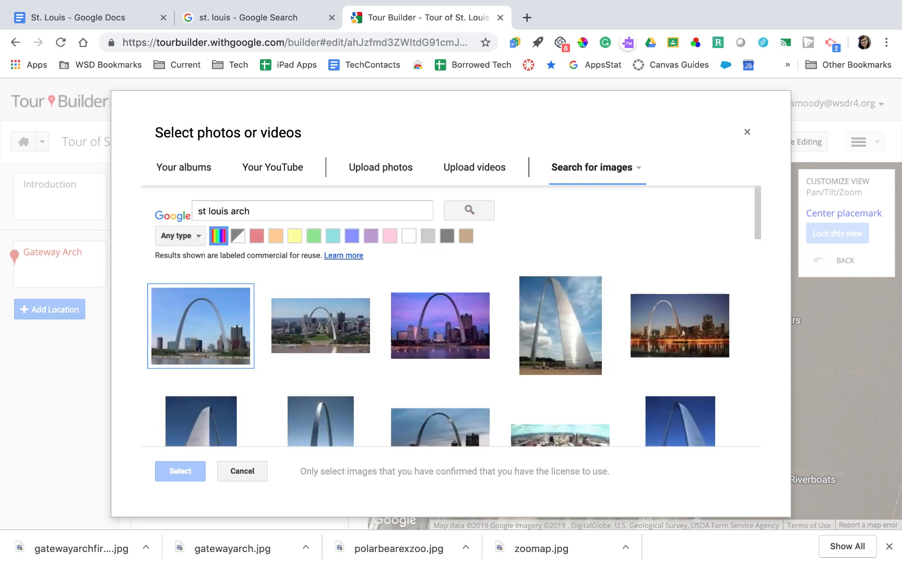
Attach the purple evening, tall close-up and pink-lit arch photos to the stop
{"action": "left_click", "coordinate": [473, 328]}
{"action": "left_click", "coordinate": [539, 332]}
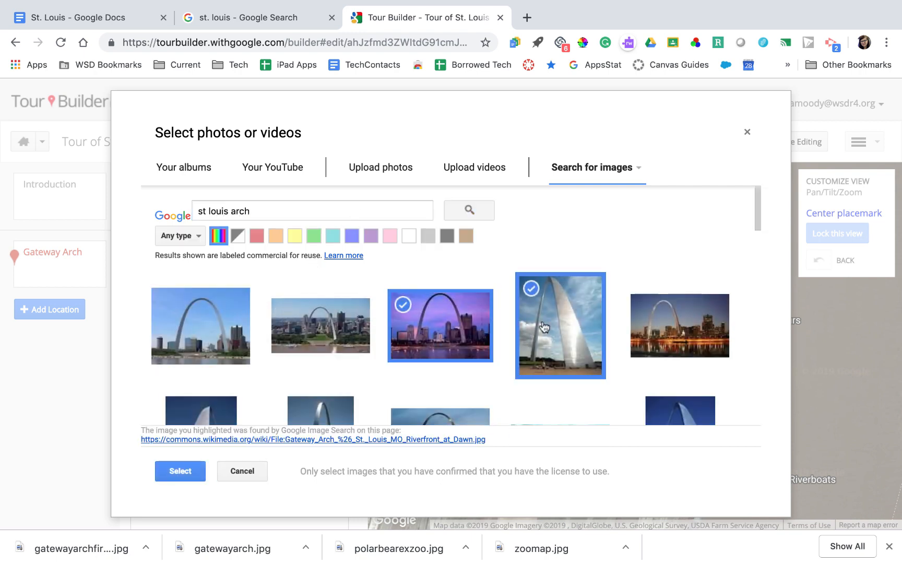
{"action": "scroll", "coordinate": [429, 328], "scroll_direction": "down", "scroll_amount": 2}
{"action": "scroll", "coordinate": [429, 328], "scroll_direction": "down", "scroll_amount": 2}
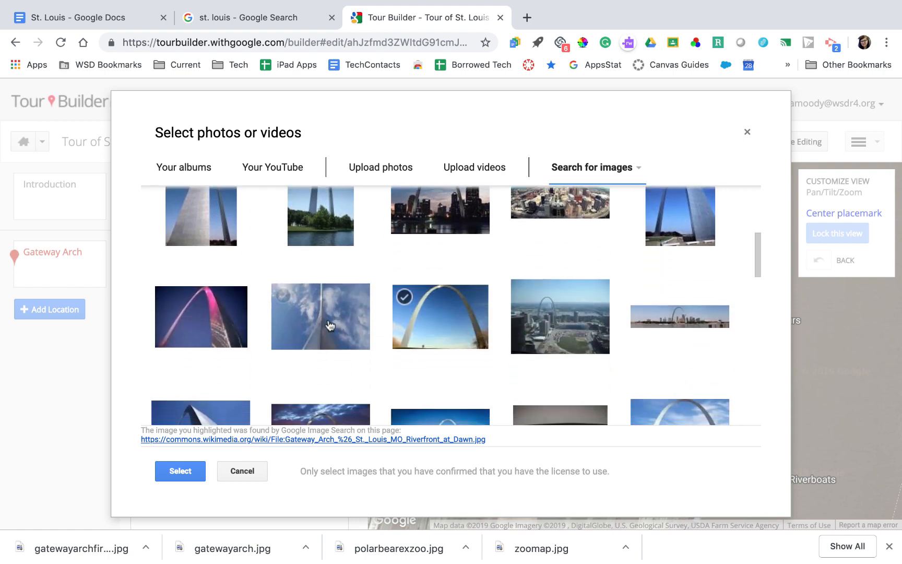
{"action": "left_click", "coordinate": [210, 346]}
{"action": "scroll", "coordinate": [208, 381], "scroll_direction": "up", "scroll_amount": 5}
{"action": "left_click", "coordinate": [182, 472]}
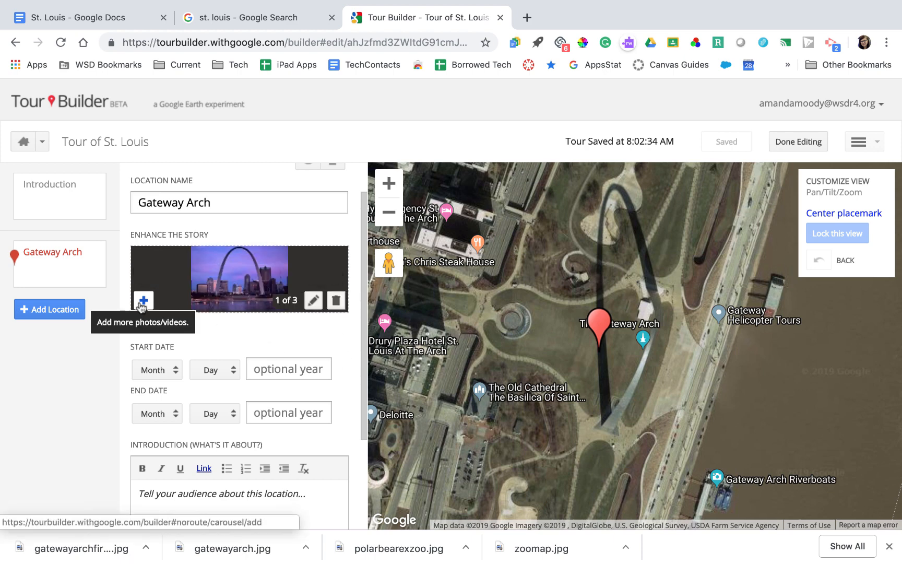
Title the first arch photo 'Arch at Night' and save the caption
{"action": "left_click", "coordinate": [312, 302]}
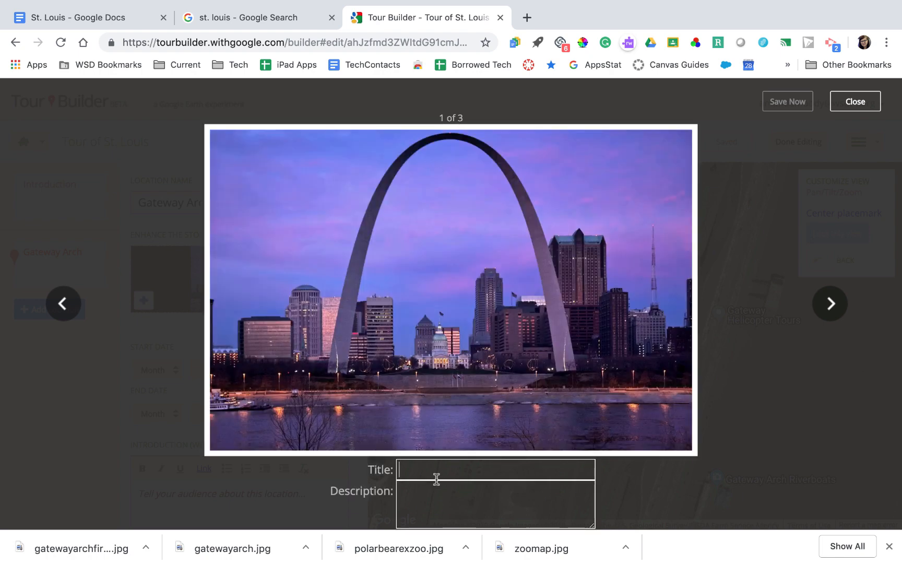
{"action": "left_click", "coordinate": [436, 478]}
{"action": "type", "text": "Arch at Night"}
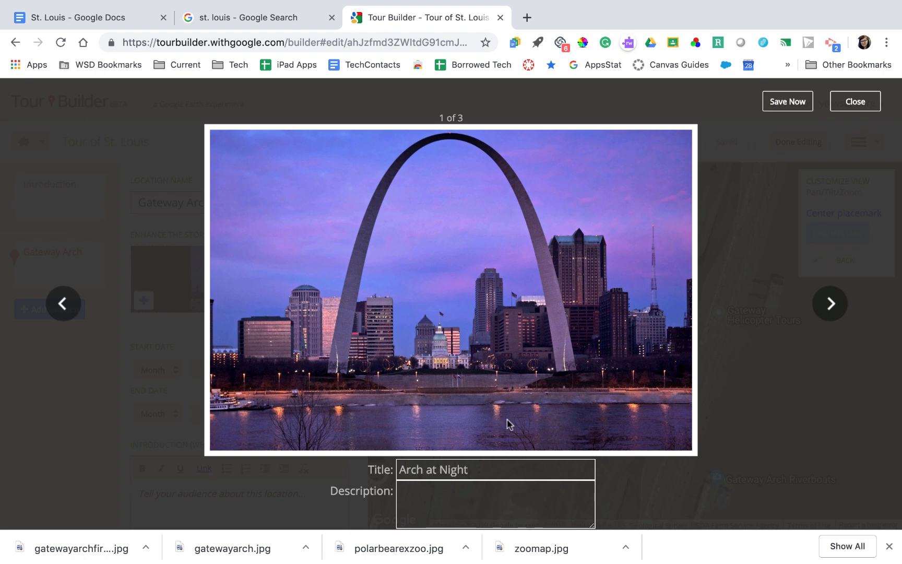
{"action": "left_click", "coordinate": [792, 106]}
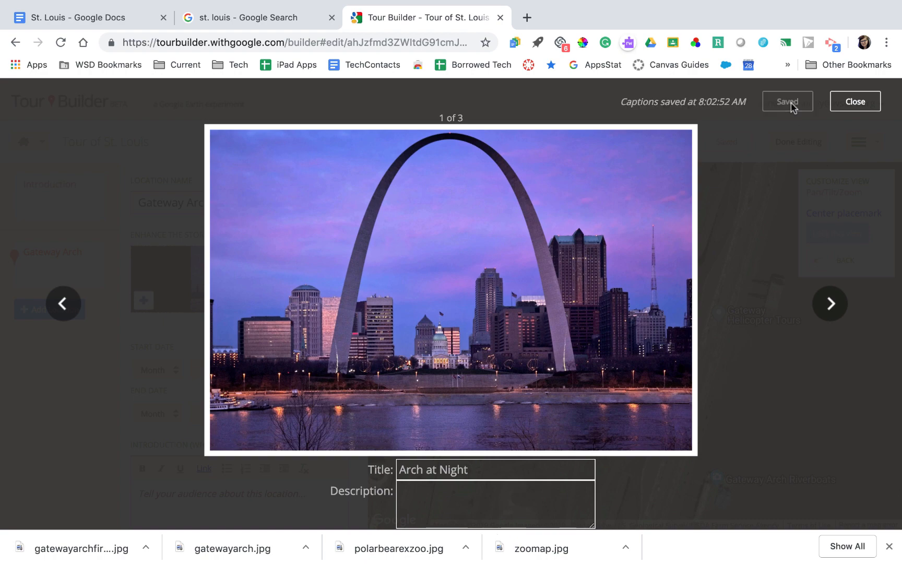
{"action": "left_click", "coordinate": [844, 103]}
Copy the Gateway Arch paragraph and link from the St. Louis notes document
{"action": "mouse_move", "coordinate": [258, 306]}
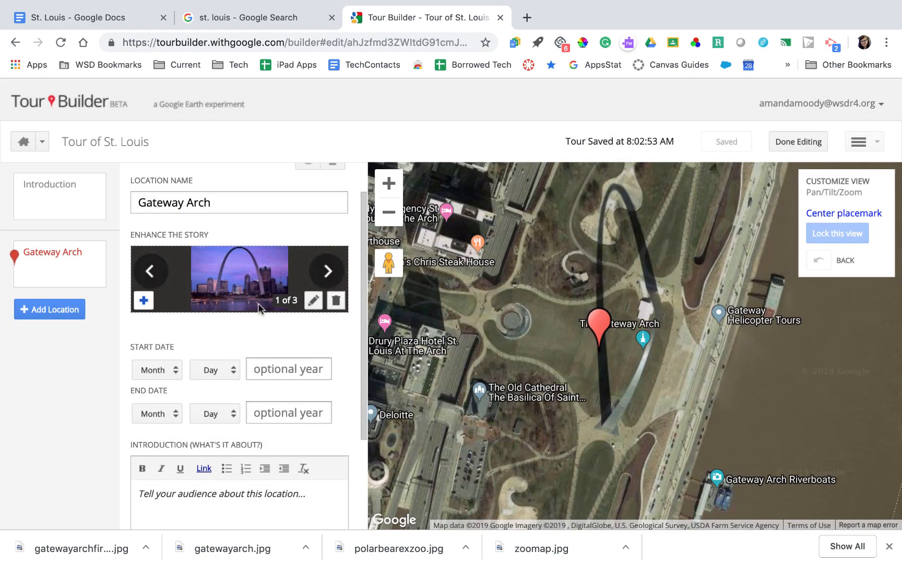
{"action": "scroll", "coordinate": [268, 294], "scroll_direction": "down", "scroll_amount": 5}
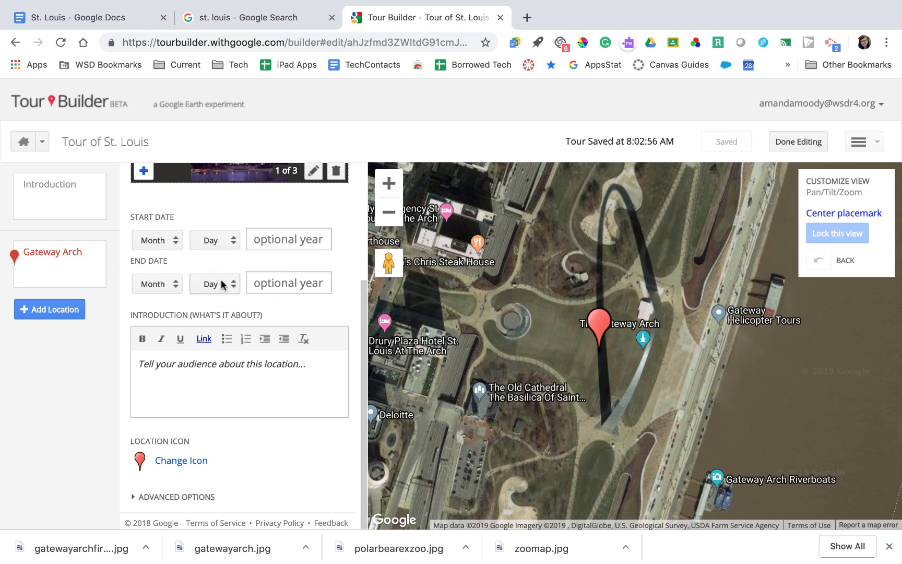
{"action": "left_click", "coordinate": [204, 379]}
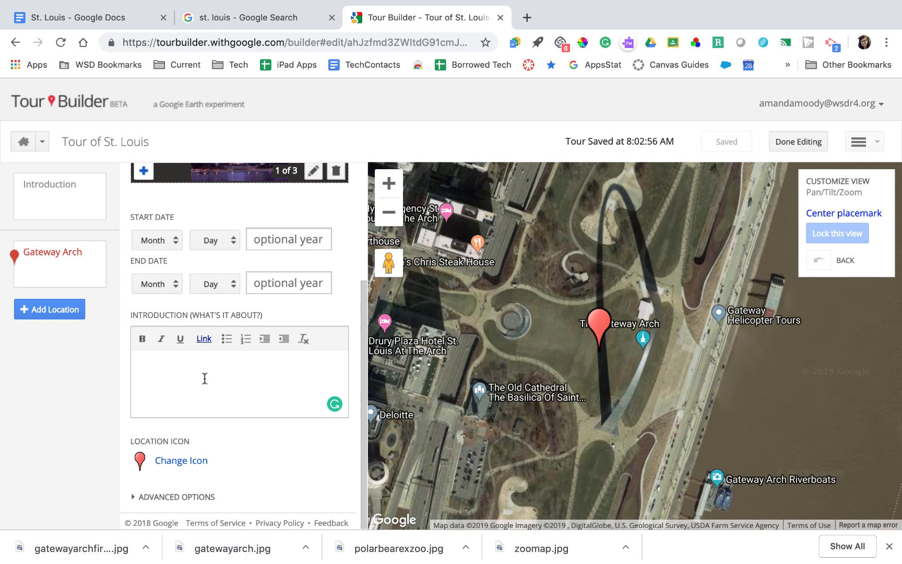
{"action": "left_click", "coordinate": [124, 24]}
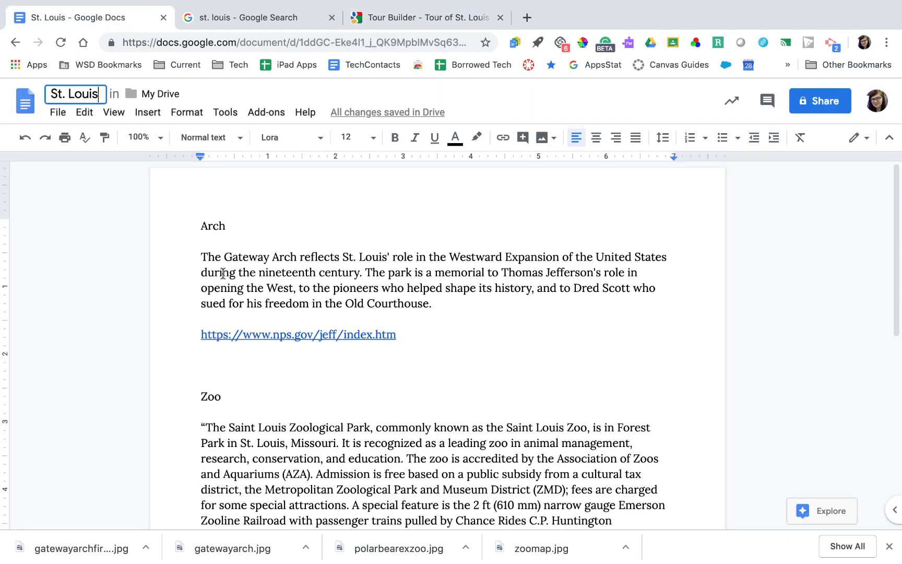
{"action": "scroll", "coordinate": [223, 274], "scroll_direction": "down", "scroll_amount": 1}
{"action": "triple_click", "coordinate": [248, 261]}
{"action": "key", "text": "ctrl+c"}
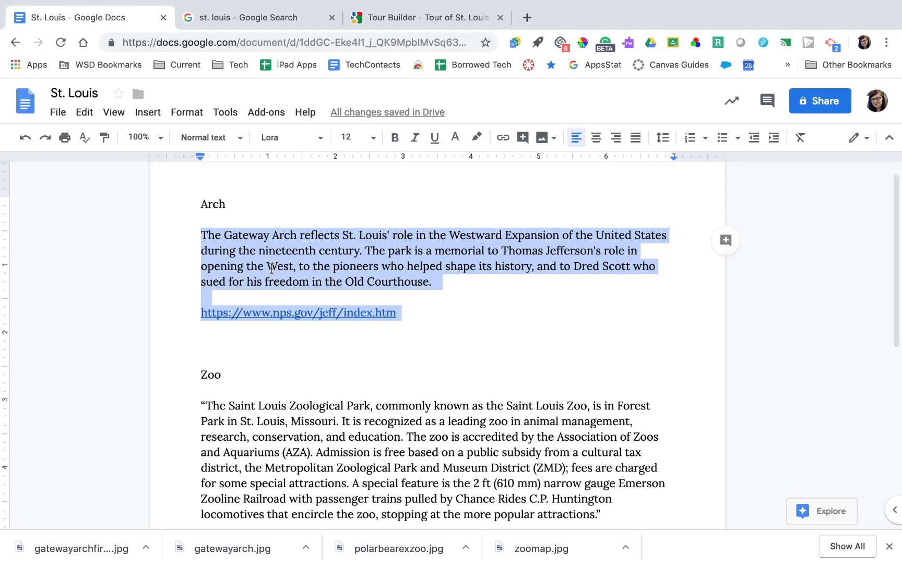
{"action": "left_click", "coordinate": [438, 22]}
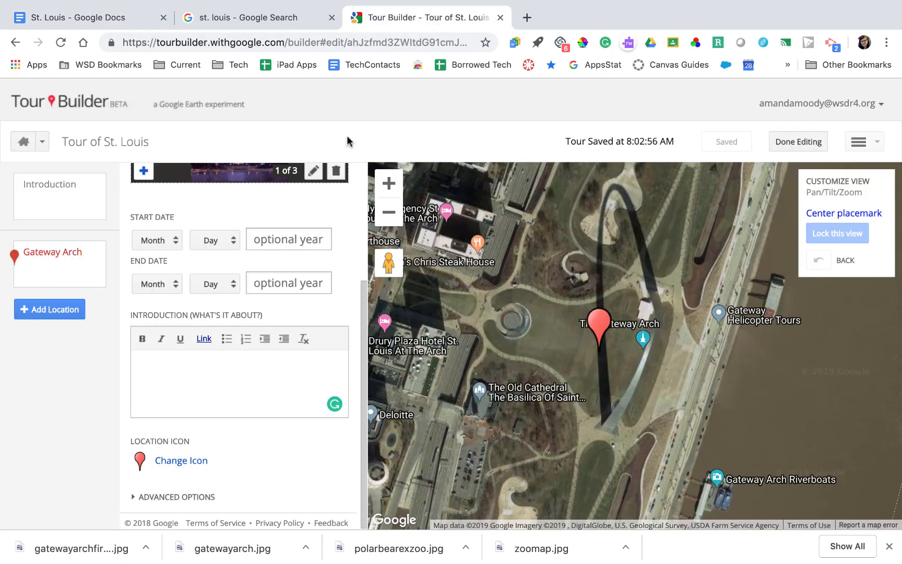
Paste the Arch paragraph and NPS link into the introduction, adding an opening quotation mark
{"action": "key", "text": "ctrl+v"}
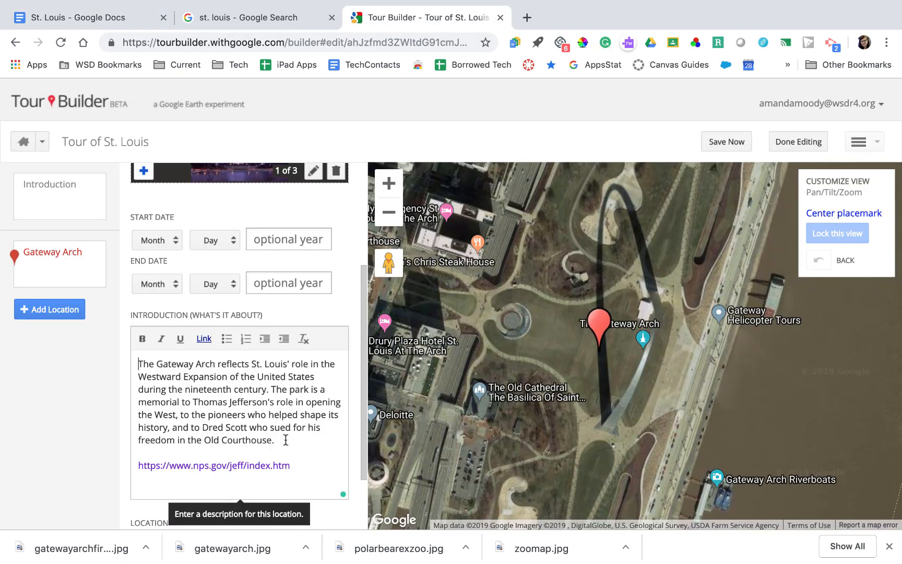
{"action": "left_click", "coordinate": [286, 440]}
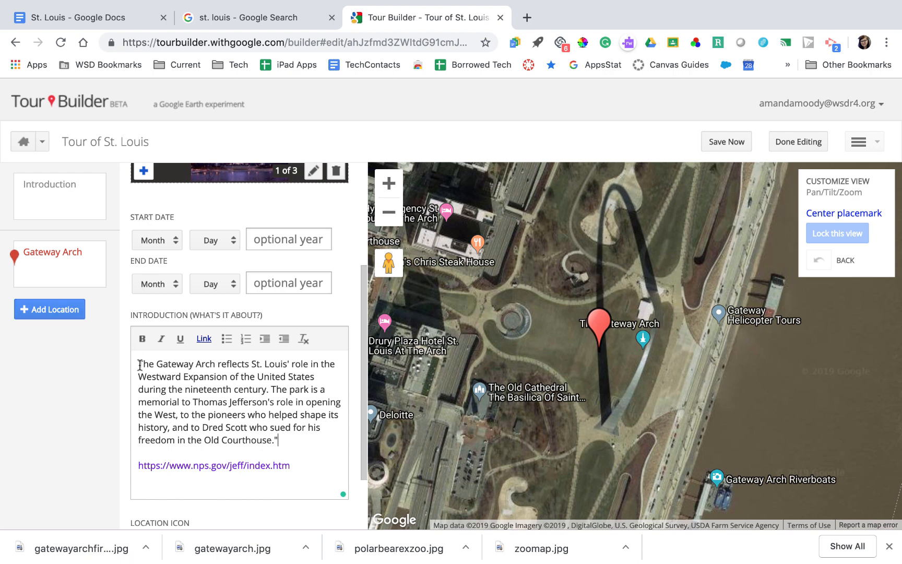
{"action": "left_click", "coordinate": [138, 364]}
{"action": "type", "text": "\""}
{"action": "left_click", "coordinate": [304, 467]}
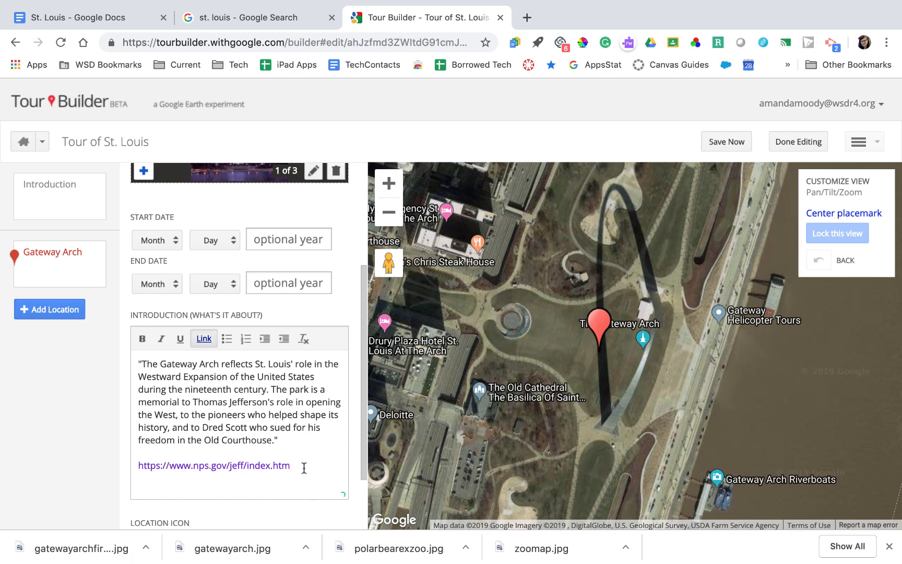
{"action": "scroll", "coordinate": [304, 467], "scroll_direction": "down", "scroll_amount": 1}
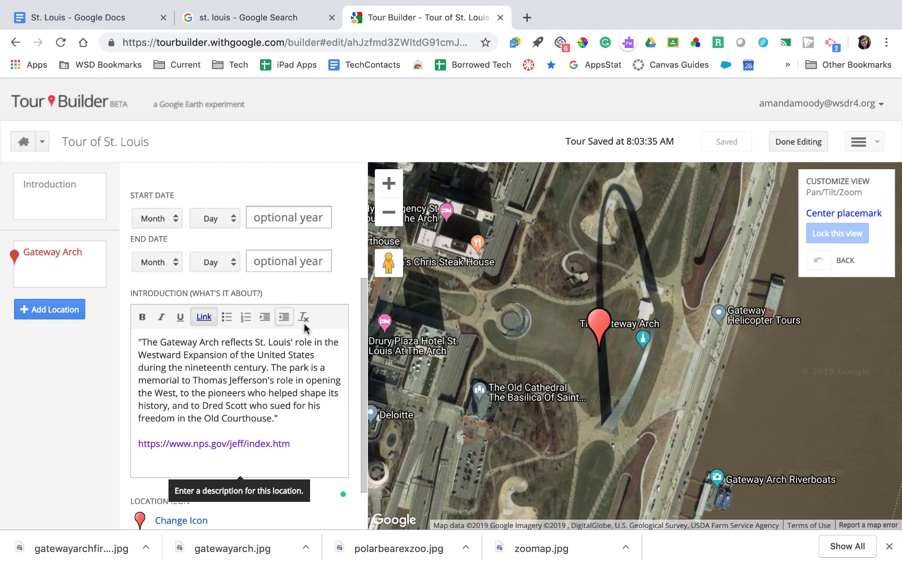
{"action": "scroll", "coordinate": [242, 378], "scroll_direction": "down", "scroll_amount": 2}
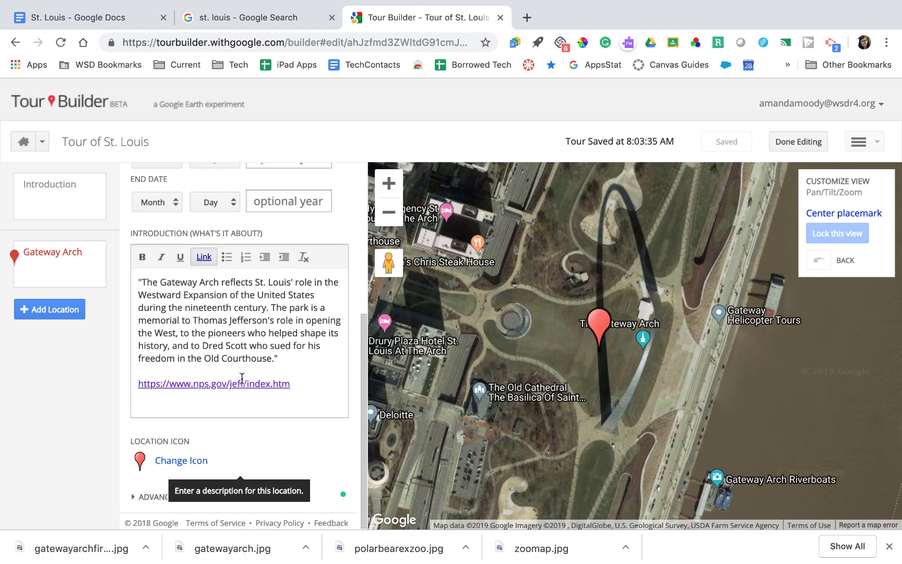
Set the Gateway Arch stop's icon to the blue pin, replacing the red pin
{"action": "left_click", "coordinate": [184, 462]}
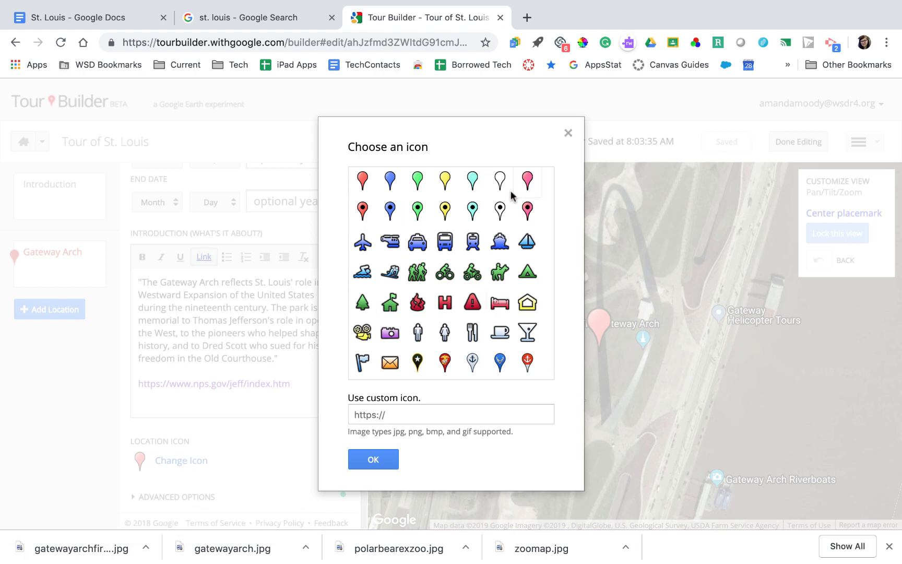
{"action": "left_click", "coordinate": [364, 184]}
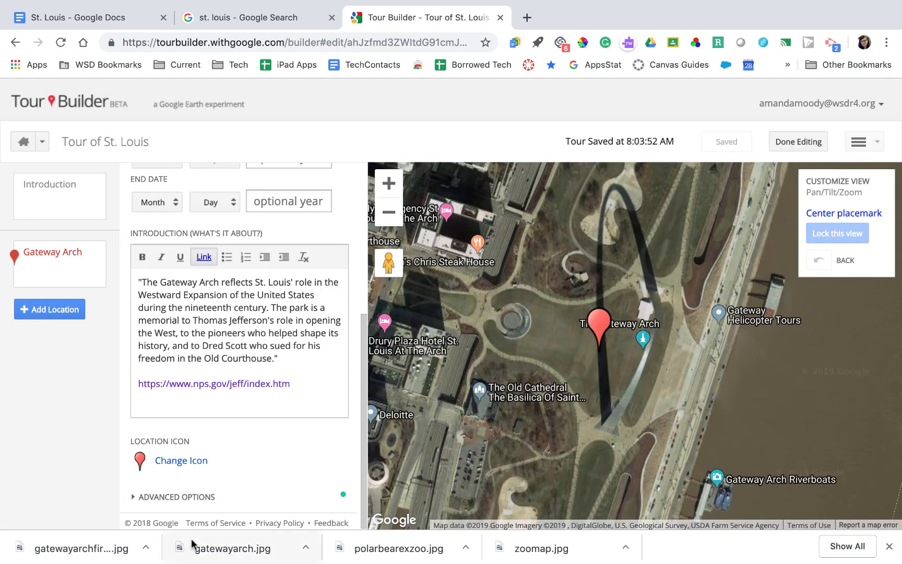
{"action": "left_click", "coordinate": [191, 462]}
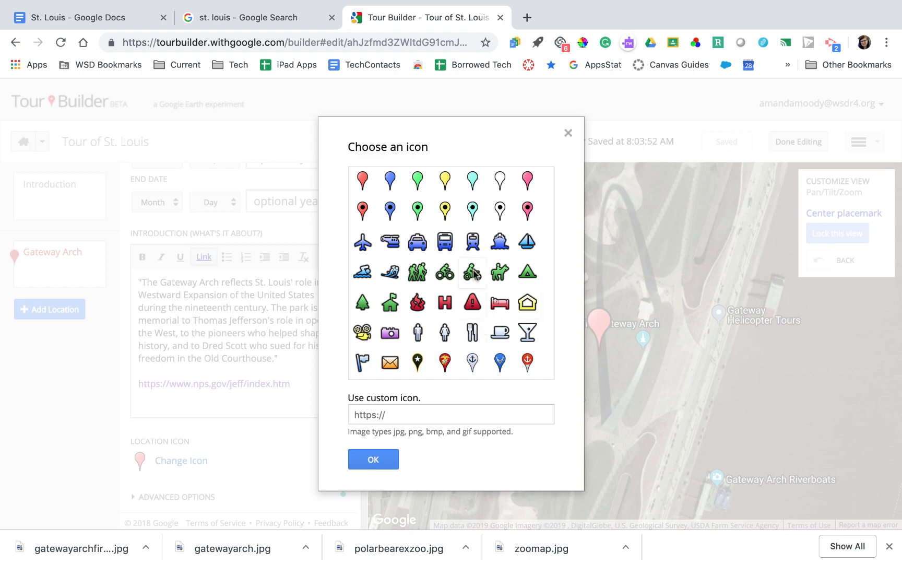
{"action": "left_click", "coordinate": [389, 211]}
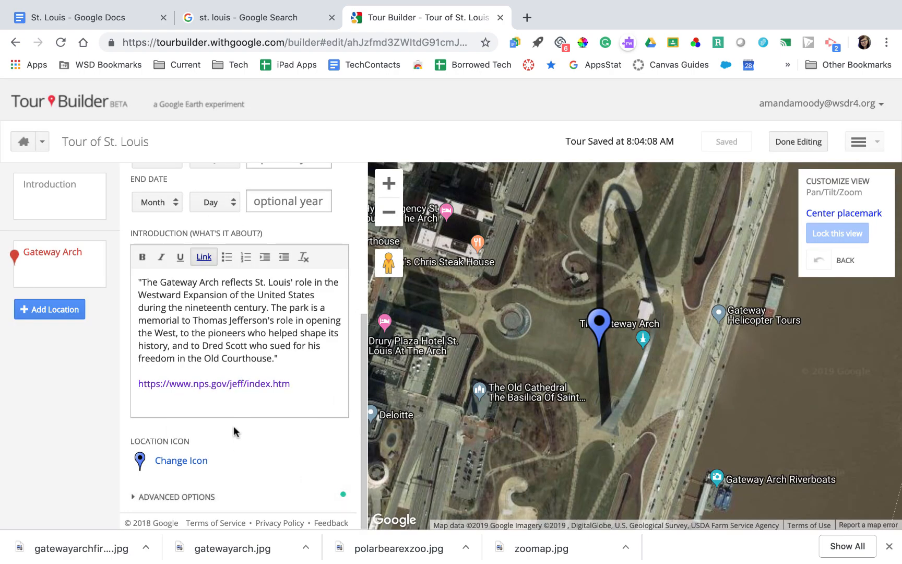
{"action": "scroll", "coordinate": [234, 429], "scroll_direction": "up", "scroll_amount": 5}
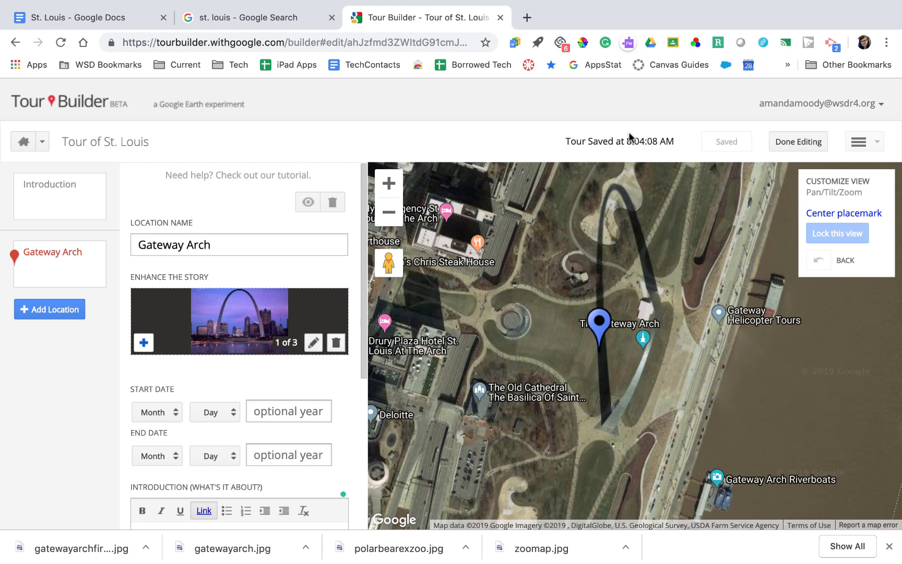
Zoom and pan the map to frame the Gateway Arch grounds
{"action": "mouse_move", "coordinate": [518, 337]}
{"action": "left_mouse_down"}
{"action": "mouse_move", "coordinate": [495, 287]}
{"action": "mouse_move", "coordinate": [515, 321]}
{"action": "left_mouse_up"}
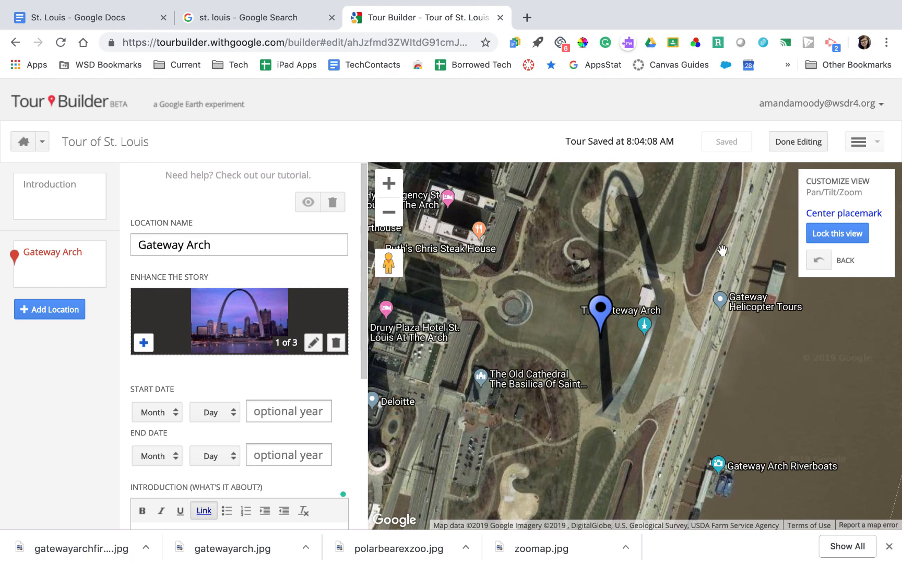
{"action": "left_click_drag", "start_coordinate": [703, 281], "coordinate": [702, 255]}
{"action": "left_click", "coordinate": [390, 217]}
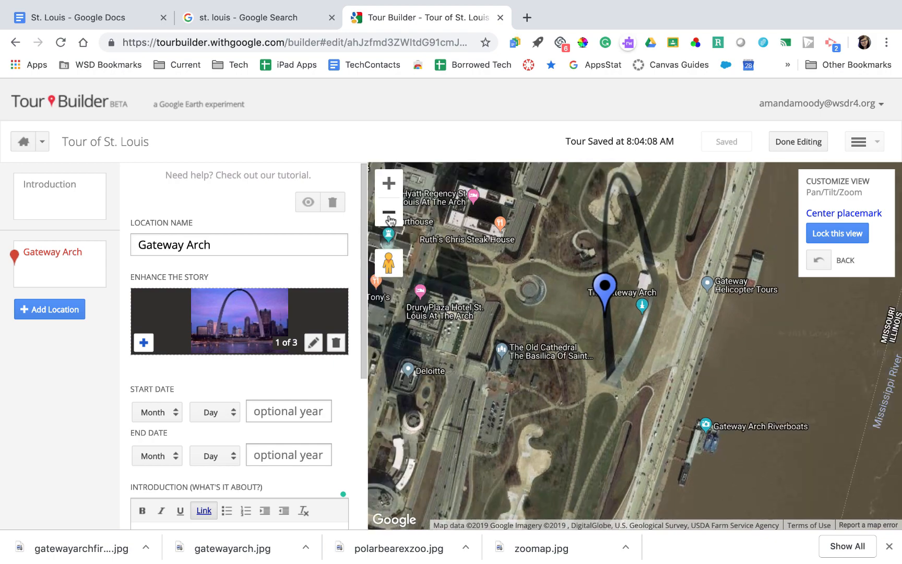
{"action": "left_click", "coordinate": [390, 217]}
{"action": "left_click", "coordinate": [390, 217]}
{"action": "left_click", "coordinate": [389, 218]}
{"action": "left_click", "coordinate": [390, 218]}
{"action": "left_click", "coordinate": [390, 218]}
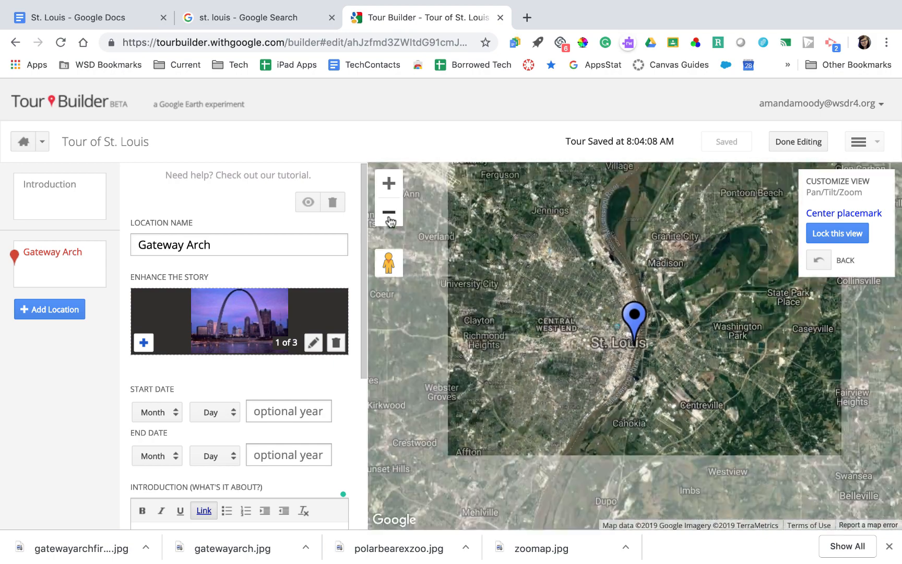
{"action": "left_click", "coordinate": [389, 184]}
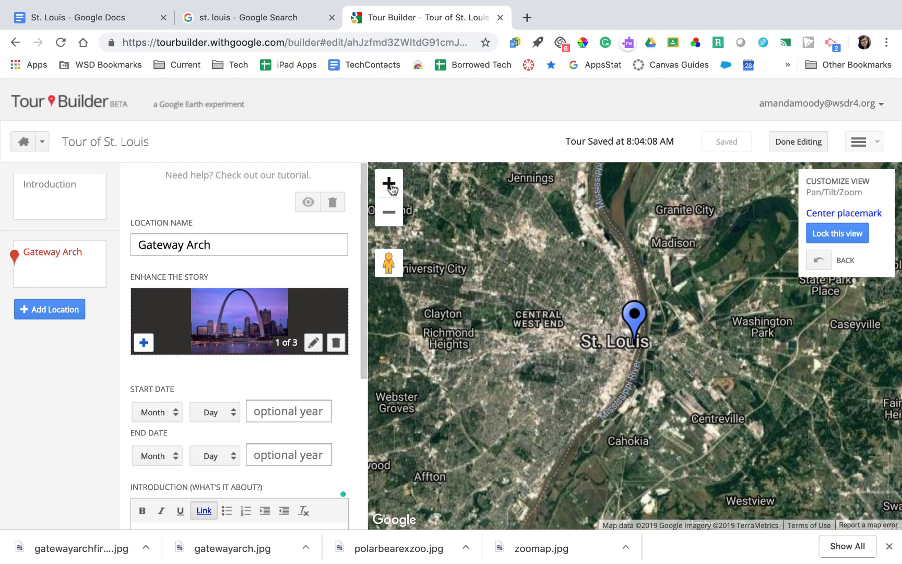
{"action": "left_click", "coordinate": [389, 184]}
{"action": "left_click", "coordinate": [389, 184]}
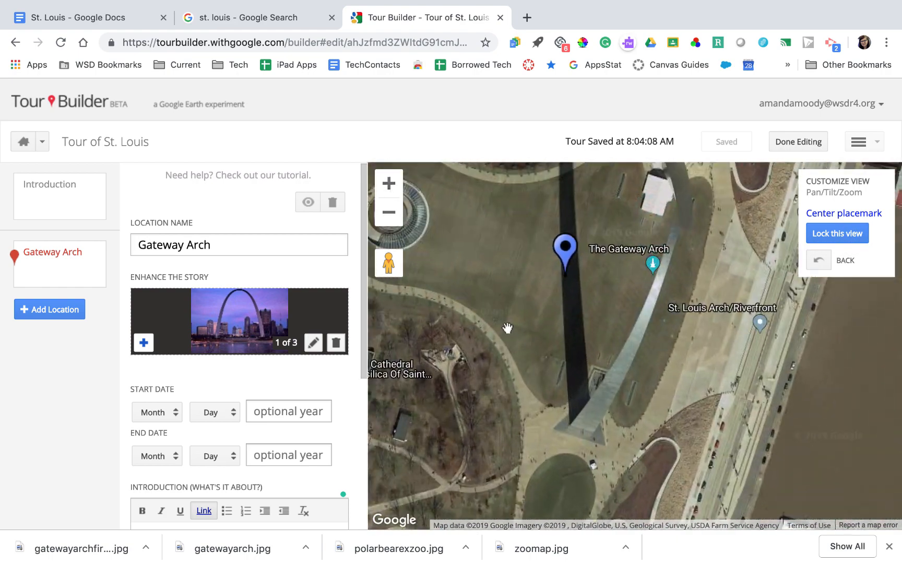
{"action": "left_click", "coordinate": [389, 212]}
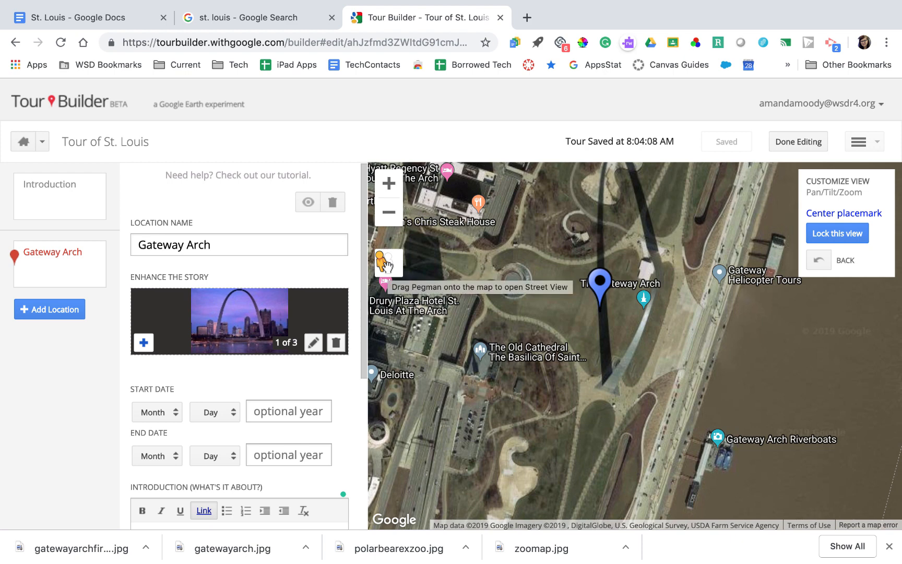
Drop into Street View beside the arch, turn to face it, and lock this view
{"action": "left_click_drag", "start_coordinate": [386, 266], "coordinate": [621, 310]}
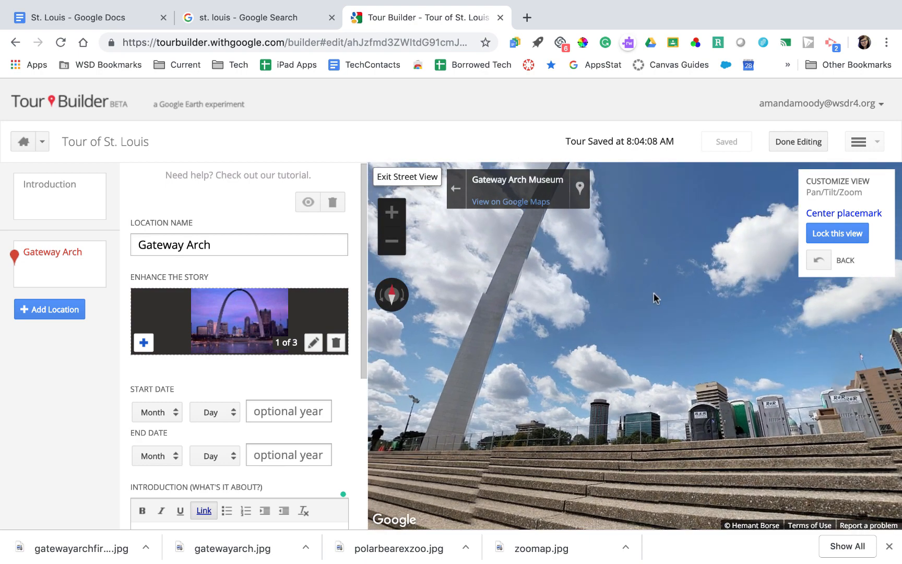
{"action": "left_click_drag", "start_coordinate": [655, 298], "coordinate": [498, 402]}
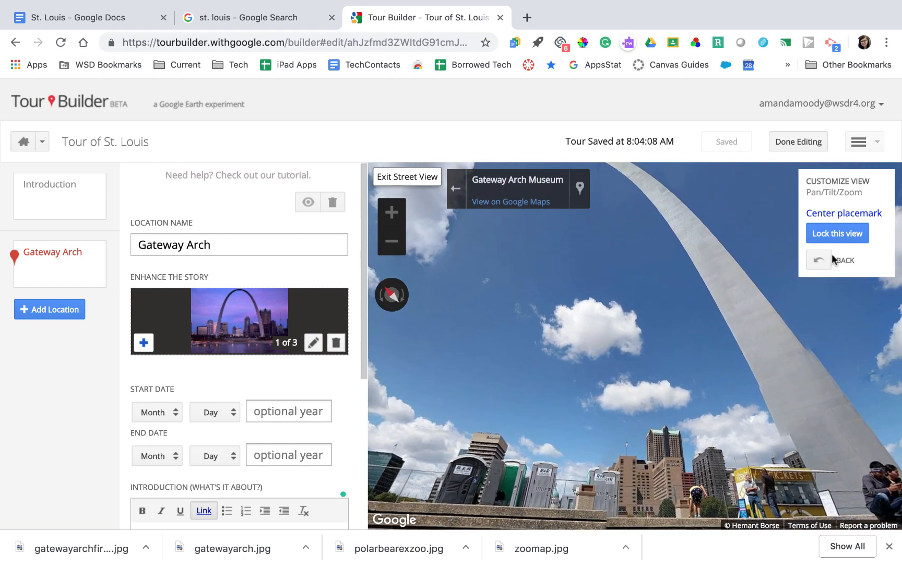
{"action": "left_click", "coordinate": [836, 238]}
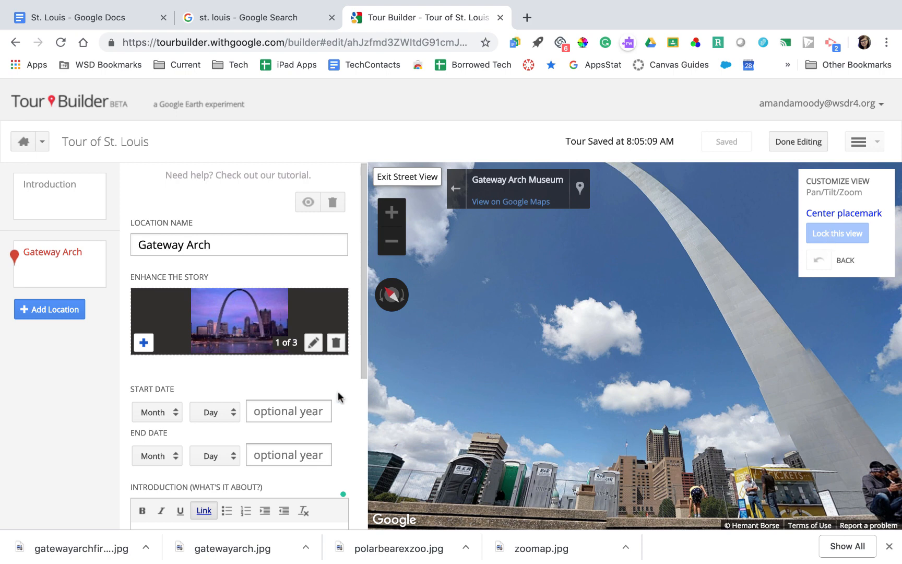
{"action": "scroll", "coordinate": [338, 397], "scroll_direction": "down", "scroll_amount": 5}
{"action": "scroll", "coordinate": [338, 397], "scroll_direction": "up", "scroll_amount": 5}
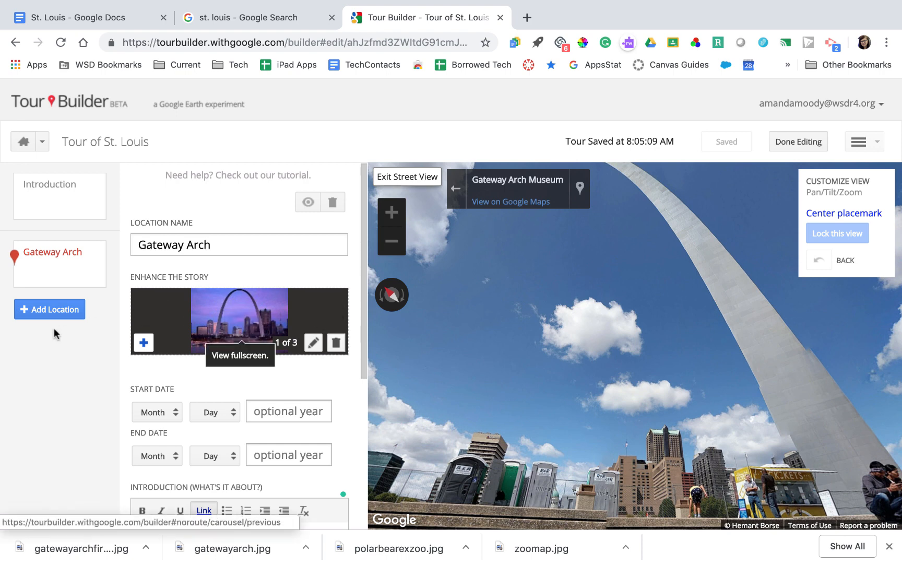
Search 'st louis zoo' and add Saint Louis Zoo as a new tour stop
{"action": "left_click", "coordinate": [40, 311]}
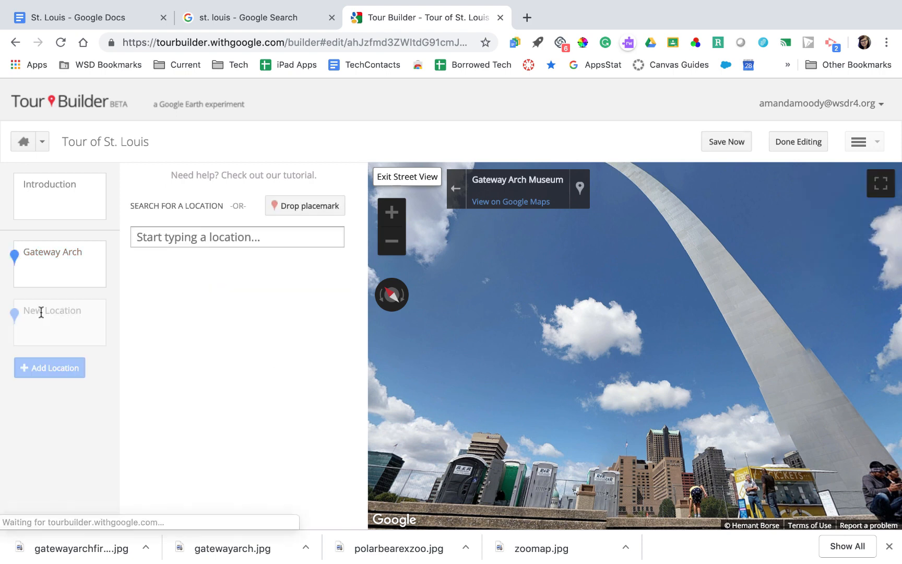
{"action": "left_click", "coordinate": [164, 244]}
{"action": "type", "text": "st"}
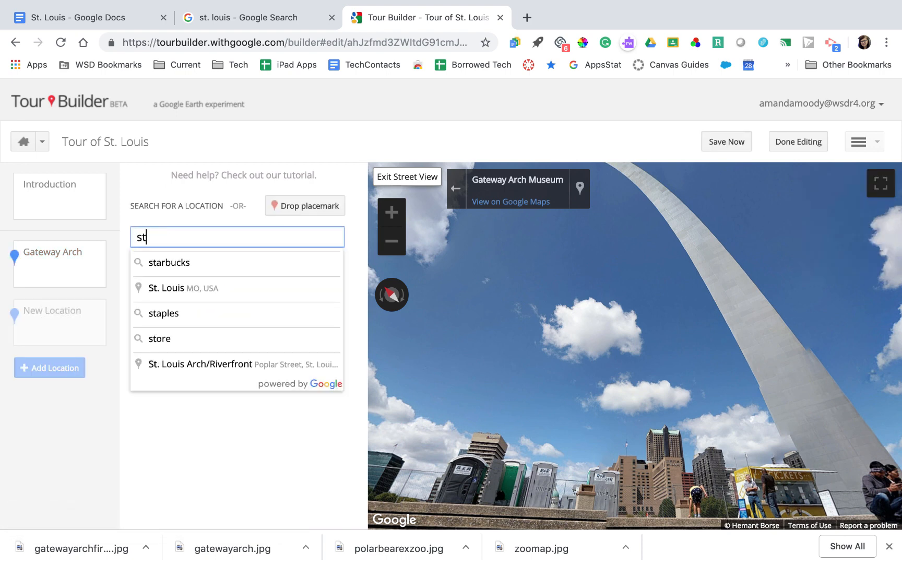
{"action": "type", "text": " louis zo"}
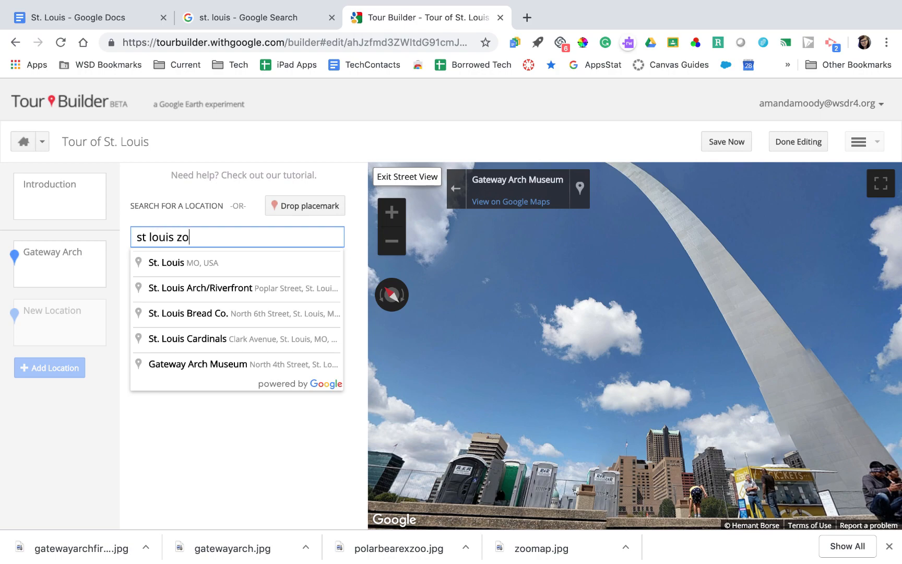
{"action": "type", "text": "o"}
{"action": "left_click", "coordinate": [205, 271]}
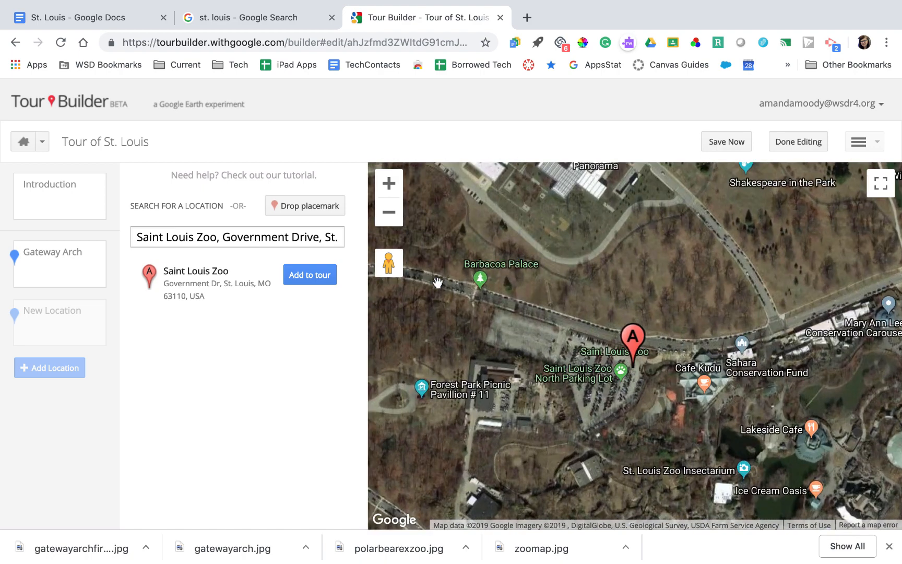
{"action": "left_click_drag", "start_coordinate": [567, 310], "coordinate": [591, 269]}
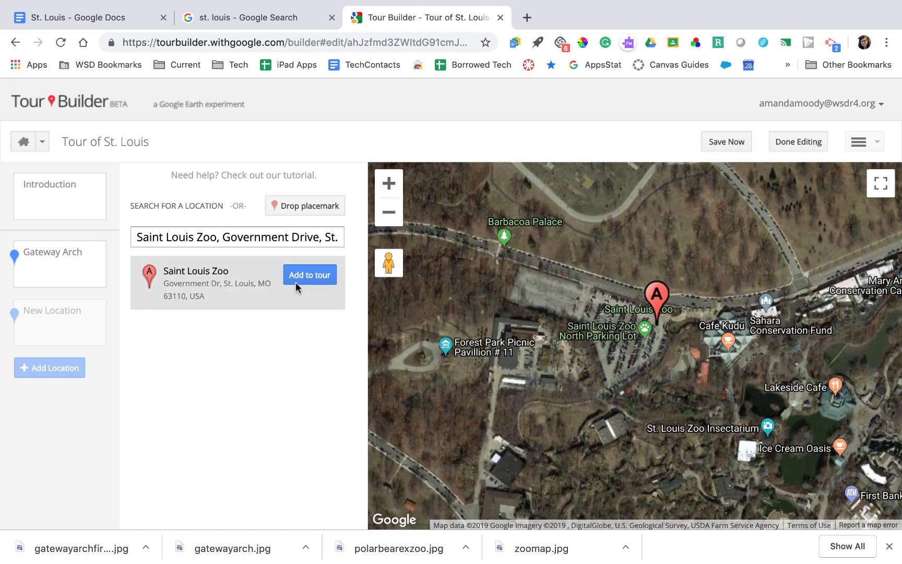
{"action": "left_click", "coordinate": [317, 277]}
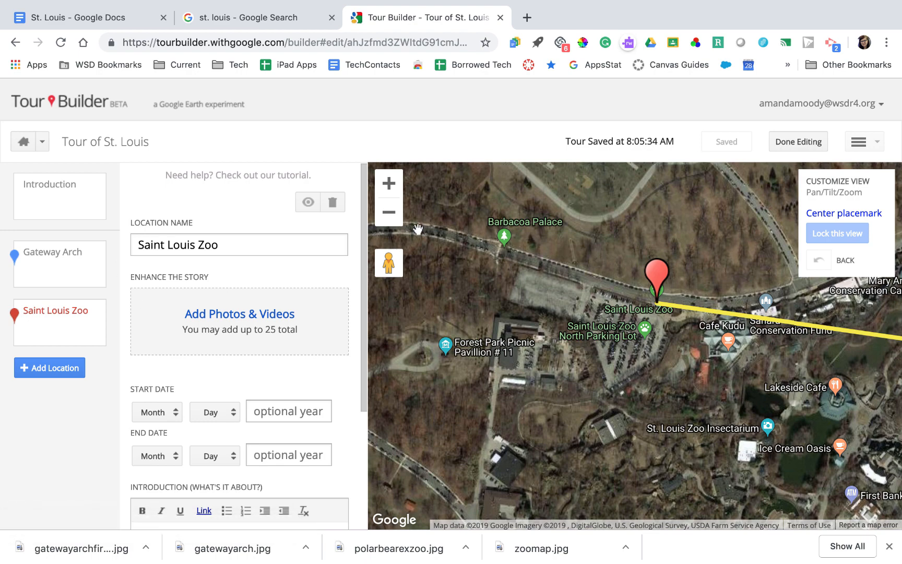
Attach the hippo, hyena and rhino photos from a 'st louis zoo' image search
{"action": "left_click", "coordinate": [254, 317]}
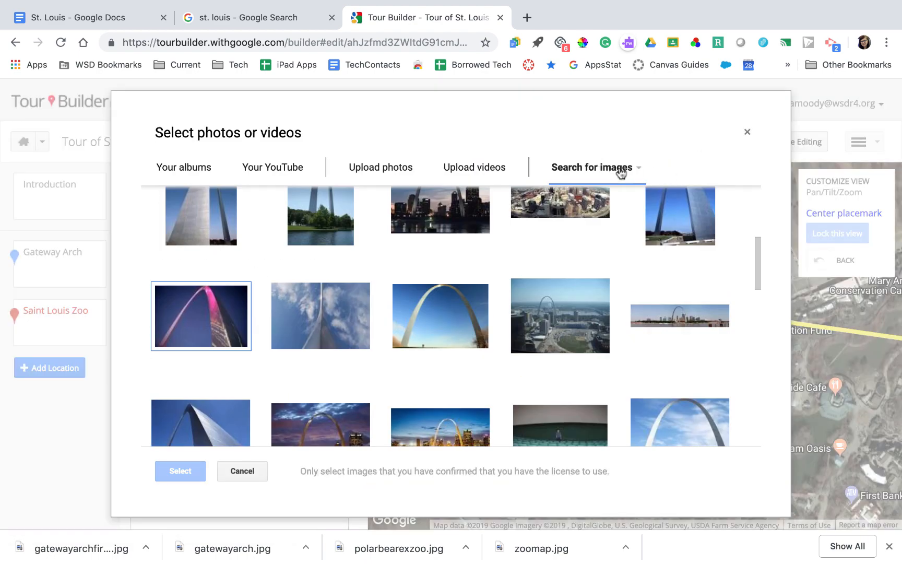
{"action": "scroll", "coordinate": [559, 294], "scroll_direction": "up", "scroll_amount": 4}
{"action": "triple_click", "coordinate": [372, 207]}
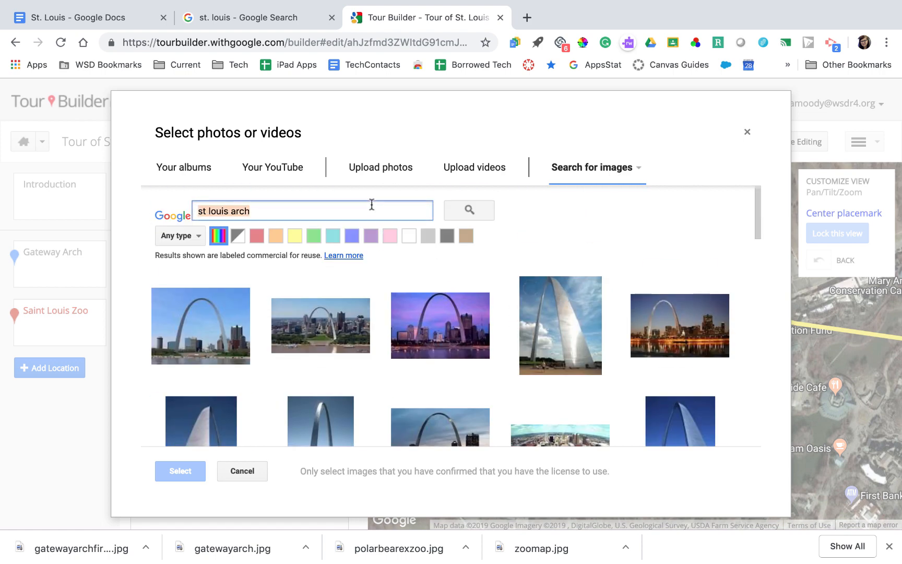
{"action": "type", "text": "st"}
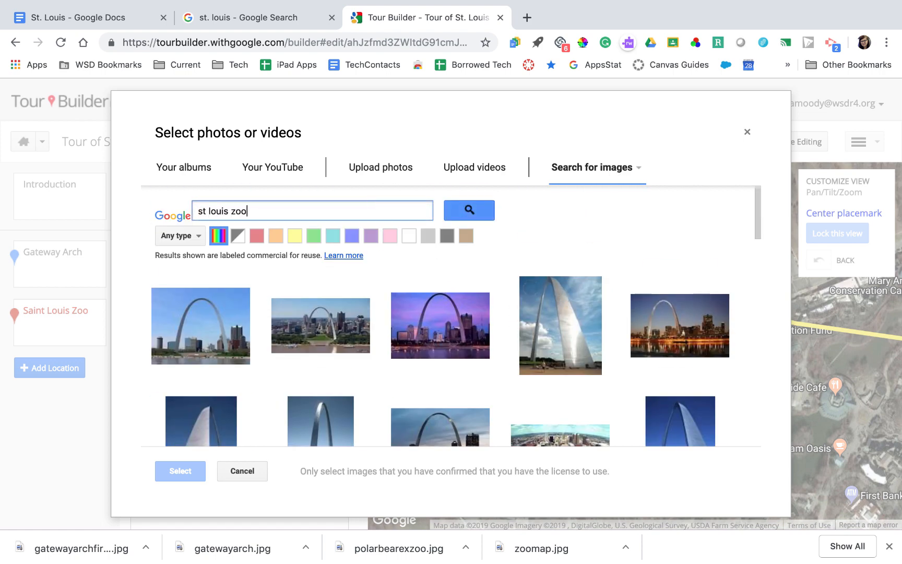
{"action": "key", "text": "Return"}
{"action": "left_click", "coordinate": [224, 313]}
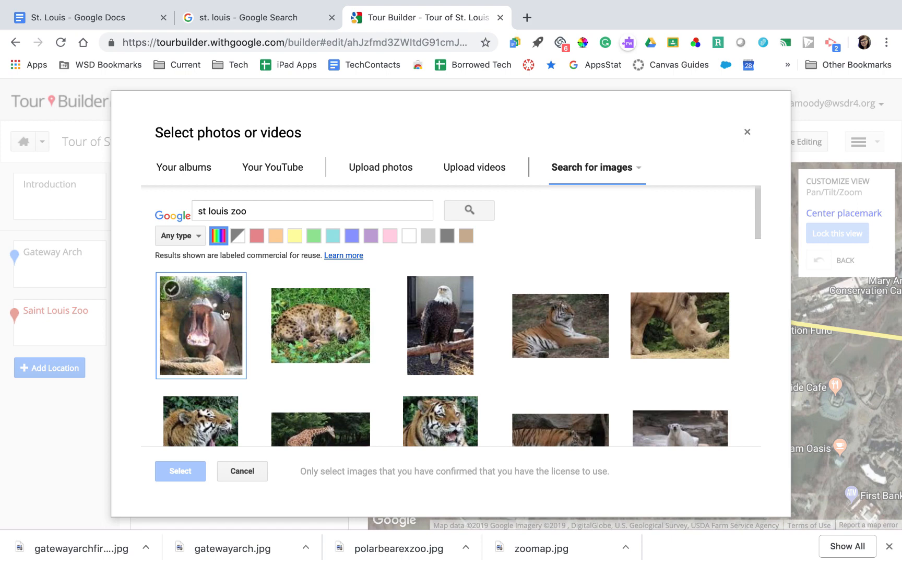
{"action": "left_click", "coordinate": [277, 337]}
{"action": "scroll", "coordinate": [308, 343], "scroll_direction": "down", "scroll_amount": 3}
{"action": "left_click", "coordinate": [664, 198]}
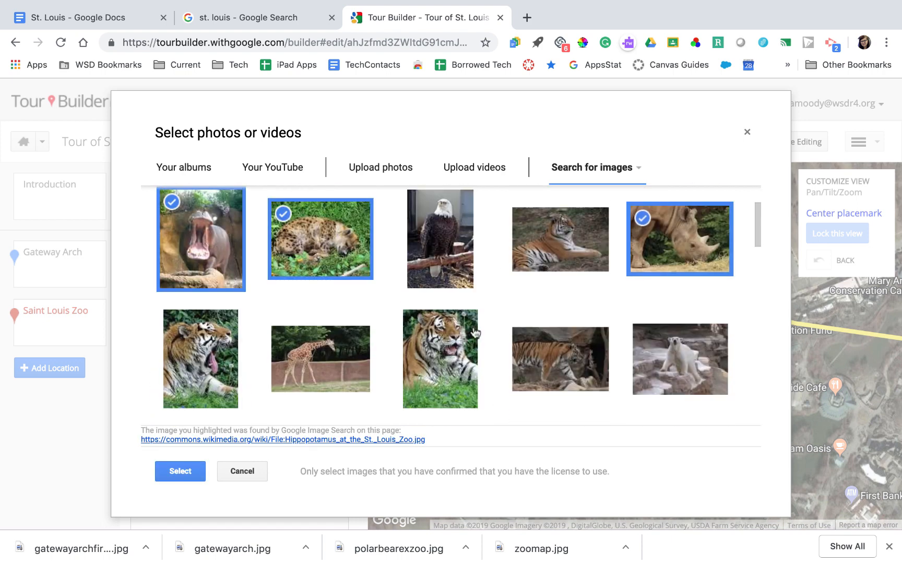
{"action": "left_click", "coordinate": [180, 472]}
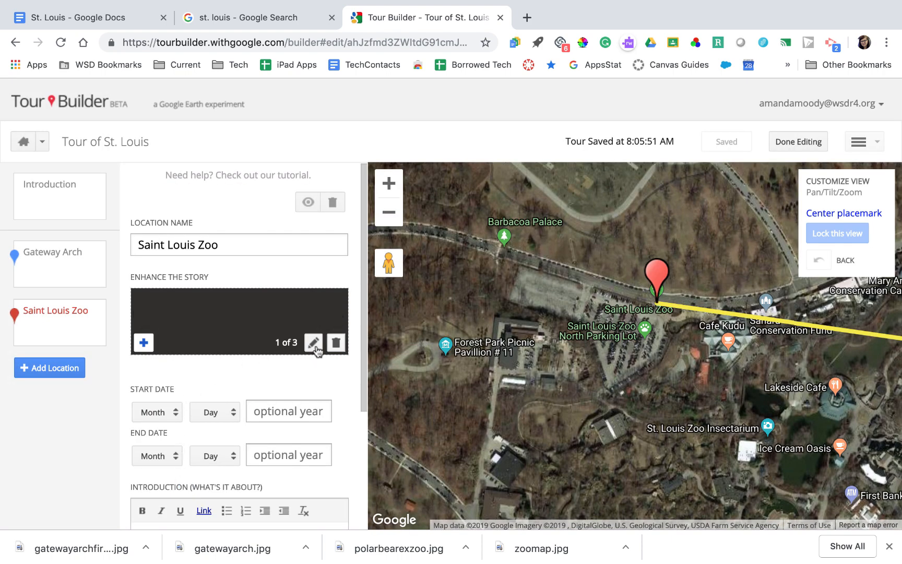
Copy the zoo quote paragraph from the St. Louis notes document
{"action": "scroll", "coordinate": [313, 347], "scroll_direction": "down", "scroll_amount": 2}
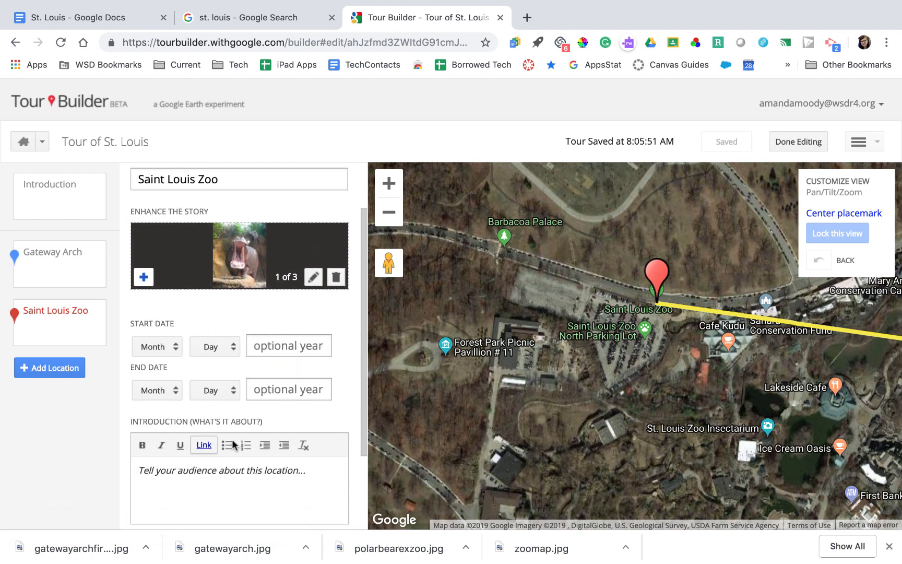
{"action": "scroll", "coordinate": [238, 327], "scroll_direction": "down", "scroll_amount": 2}
{"action": "scroll", "coordinate": [238, 327], "scroll_direction": "down", "scroll_amount": 2}
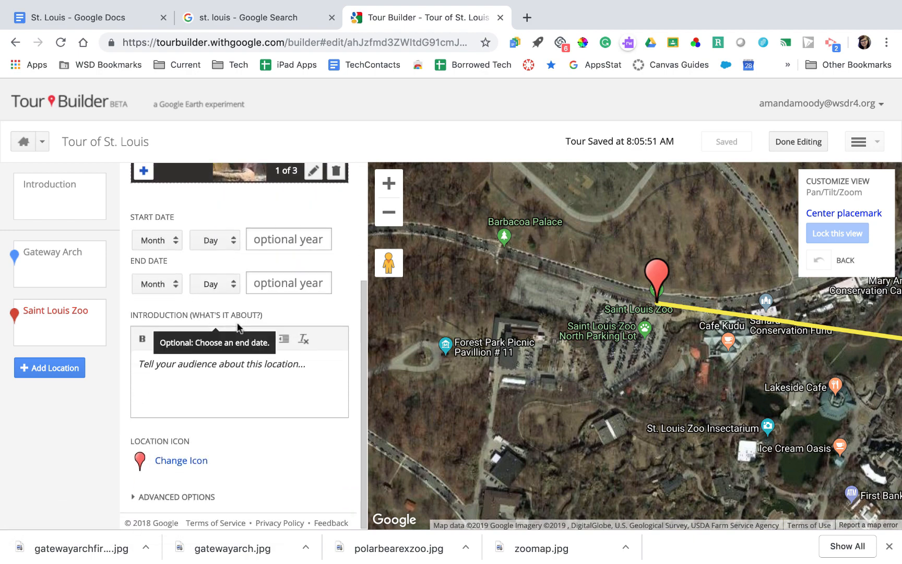
{"action": "left_click", "coordinate": [249, 392]}
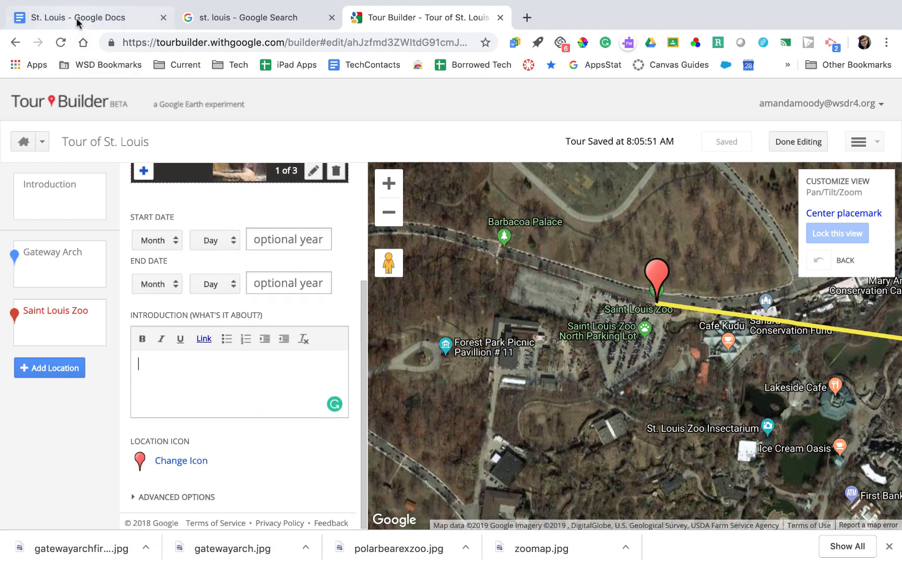
{"action": "left_click", "coordinate": [76, 19]}
{"action": "scroll", "coordinate": [293, 387], "scroll_direction": "down", "scroll_amount": 2}
{"action": "left_click", "coordinate": [298, 407]}
{"action": "scroll", "coordinate": [298, 407], "scroll_direction": "down", "scroll_amount": 1}
{"action": "triple_click", "coordinate": [333, 316]}
{"action": "key", "text": "ctrl+c"}
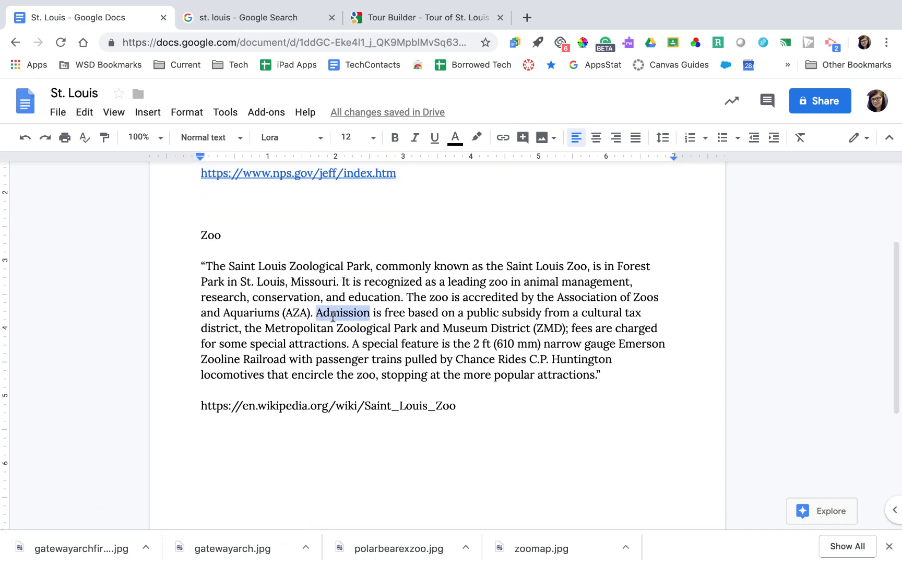
Paste the zoo quote into the Saint Louis Zoo introduction
{"action": "left_click", "coordinate": [274, 19]}
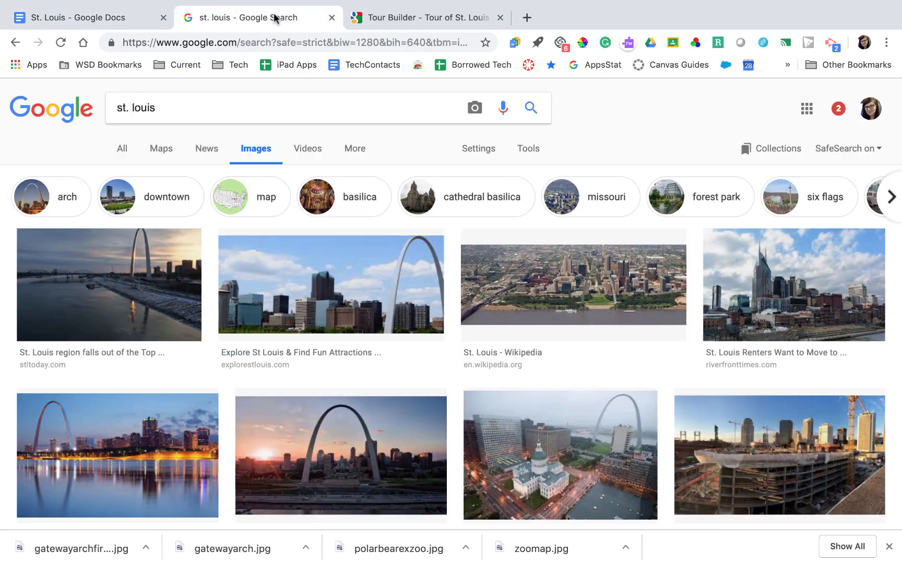
{"action": "left_click", "coordinate": [413, 18]}
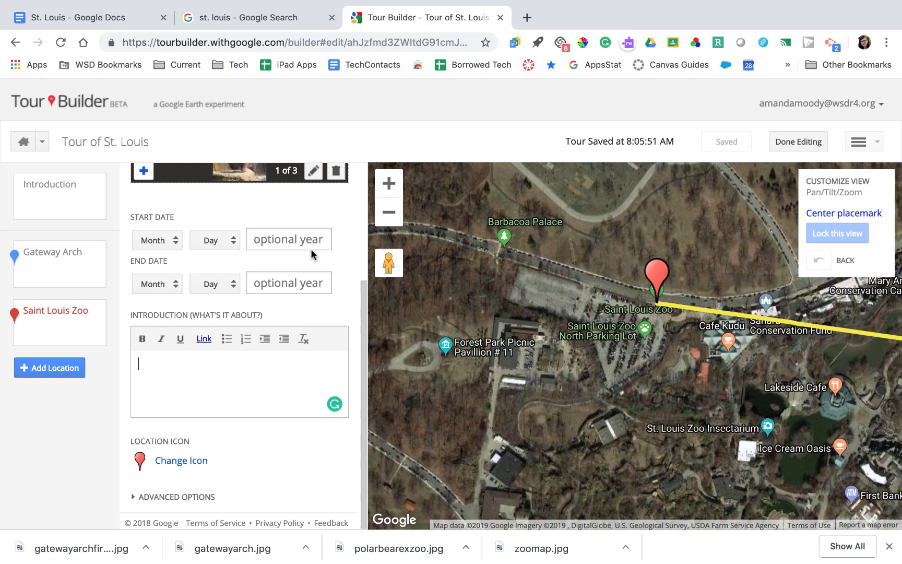
{"action": "left_click", "coordinate": [285, 372]}
{"action": "key", "text": "ctrl+v"}
{"action": "key", "text": "Return"}
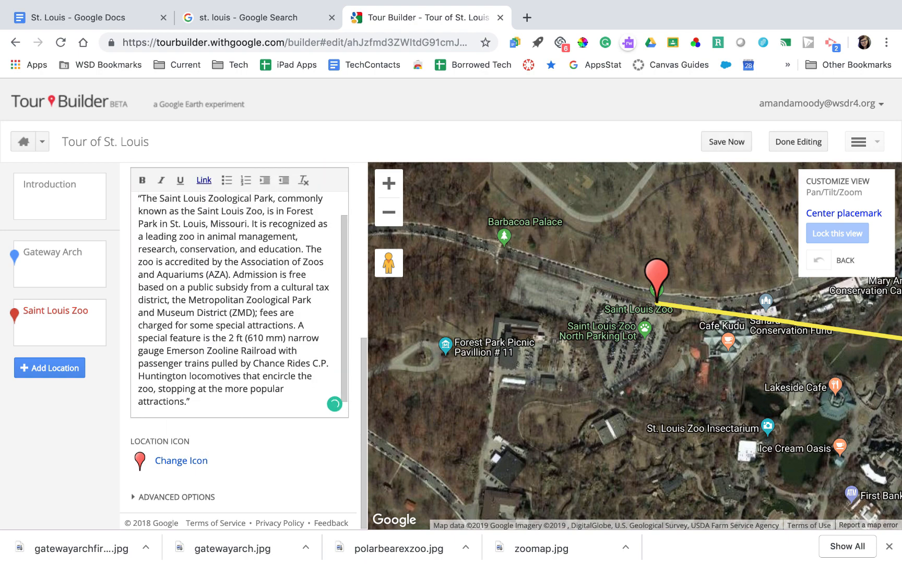
{"action": "scroll", "coordinate": [258, 331], "scroll_direction": "down", "scroll_amount": 1}
{"action": "left_click", "coordinate": [222, 398]}
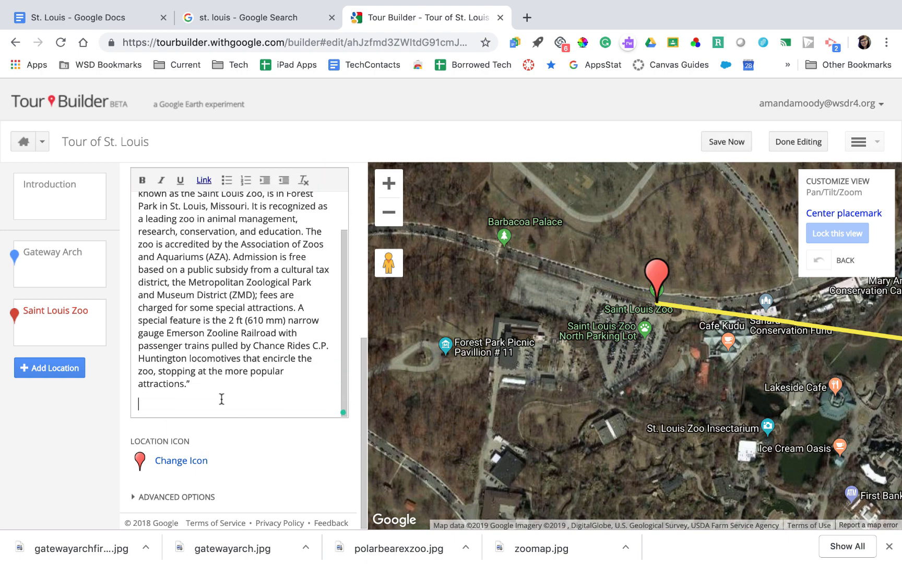
Paste the Saint Louis Zoo Wikipedia address below the description and turn it into a link
{"action": "left_click", "coordinate": [111, 23]}
{"action": "triple_click", "coordinate": [275, 406]}
{"action": "key", "text": "super+c"}
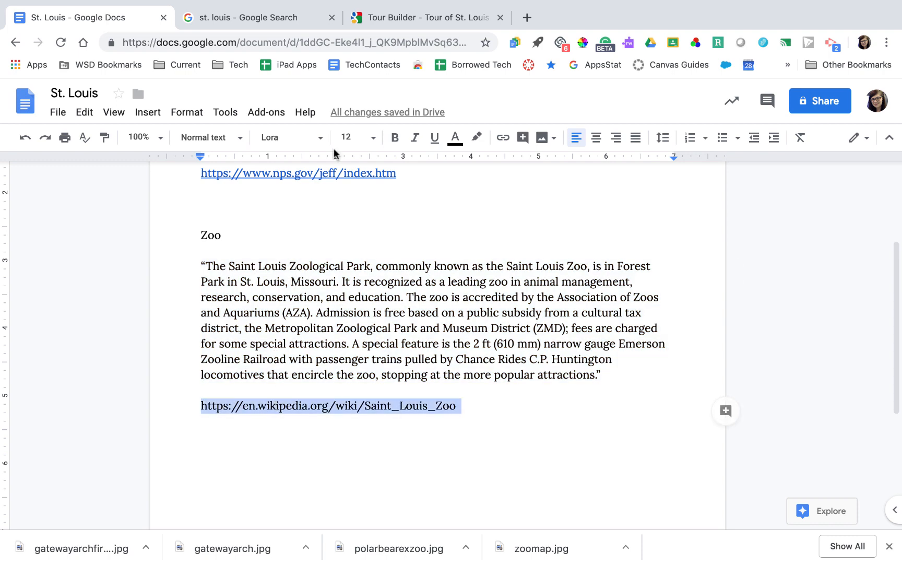
{"action": "left_click", "coordinate": [388, 17]}
{"action": "key", "text": "ctrl+shift+Tab"}
{"action": "left_click", "coordinate": [443, 17]}
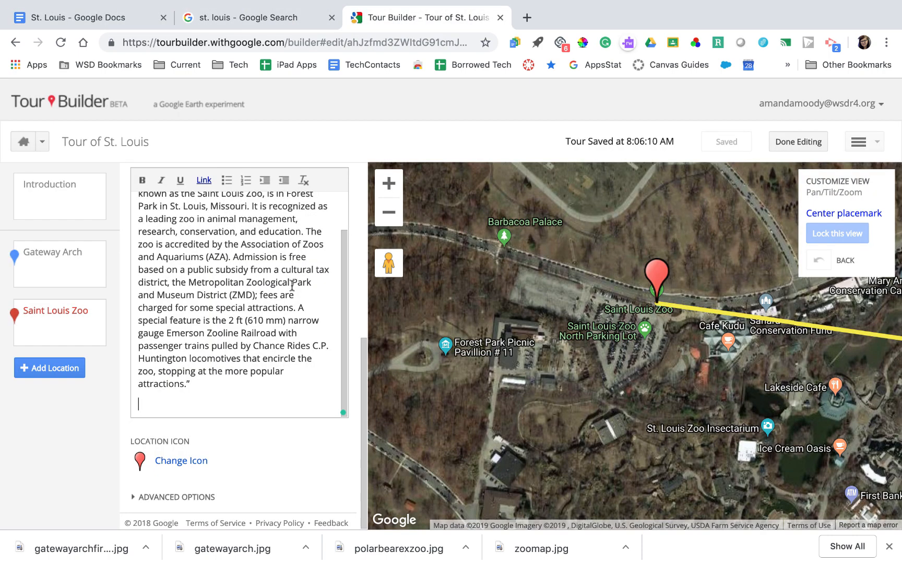
{"action": "key", "text": "super+v"}
{"action": "triple_click", "coordinate": [240, 380]}
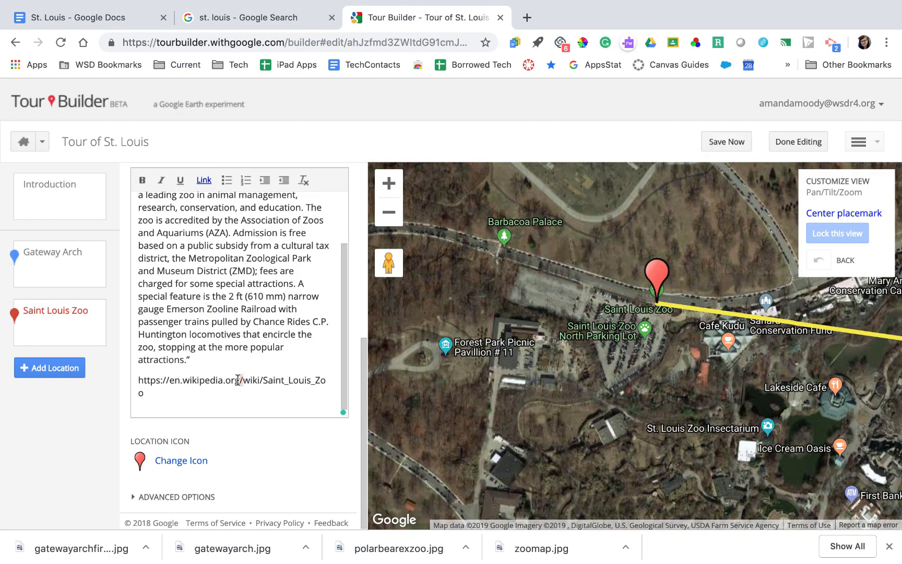
{"action": "left_click", "coordinate": [201, 181]}
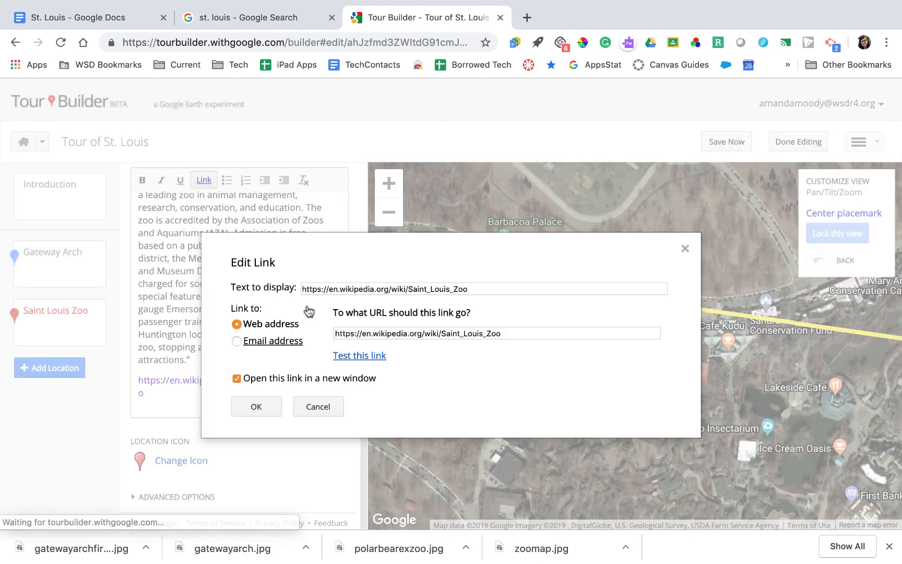
{"action": "left_click", "coordinate": [270, 401]}
{"action": "left_click", "coordinate": [270, 401]}
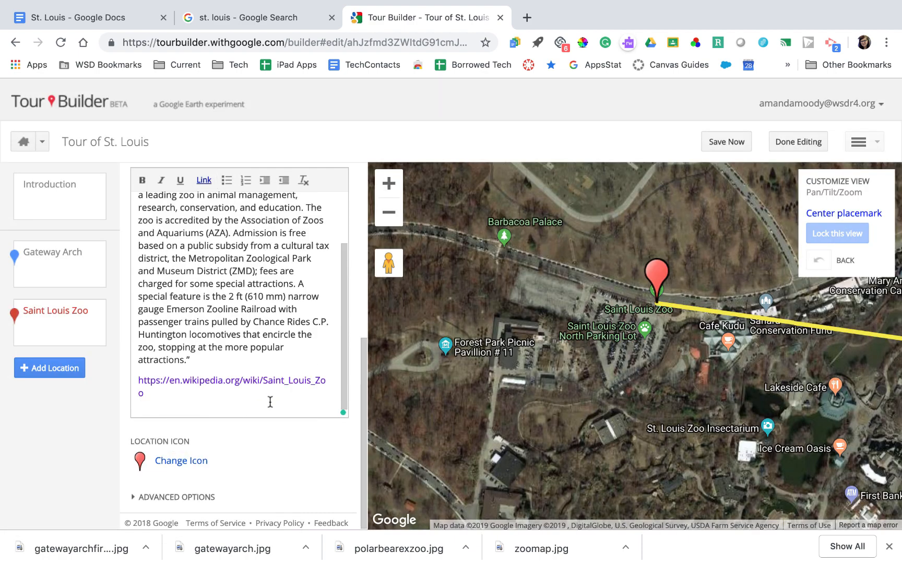
{"action": "scroll", "coordinate": [261, 408], "scroll_direction": "down", "scroll_amount": 1}
Give the zoo stop the black-and-white pin and zoom in over the zoo grounds
{"action": "left_click", "coordinate": [201, 461]}
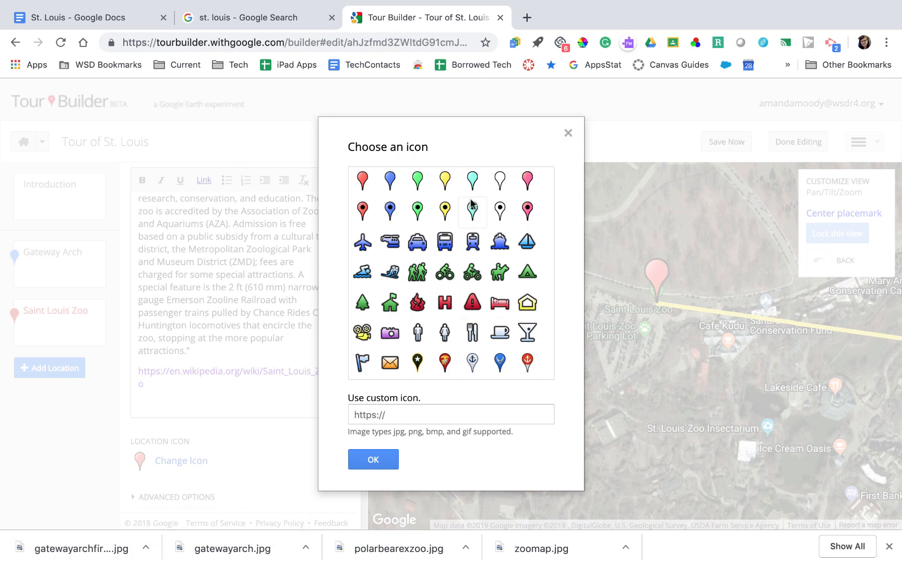
{"action": "left_click", "coordinate": [501, 209]}
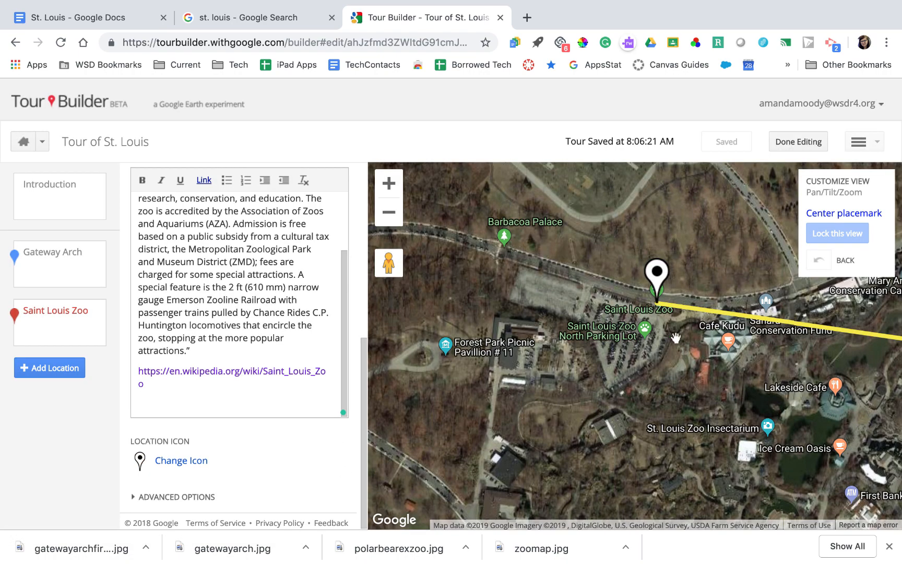
{"action": "left_click", "coordinate": [394, 188]}
{"action": "left_click_drag", "start_coordinate": [765, 350], "coordinate": [478, 283]}
{"action": "left_click_drag", "start_coordinate": [586, 322], "coordinate": [652, 215]}
{"action": "left_click_drag", "start_coordinate": [566, 323], "coordinate": [599, 295]}
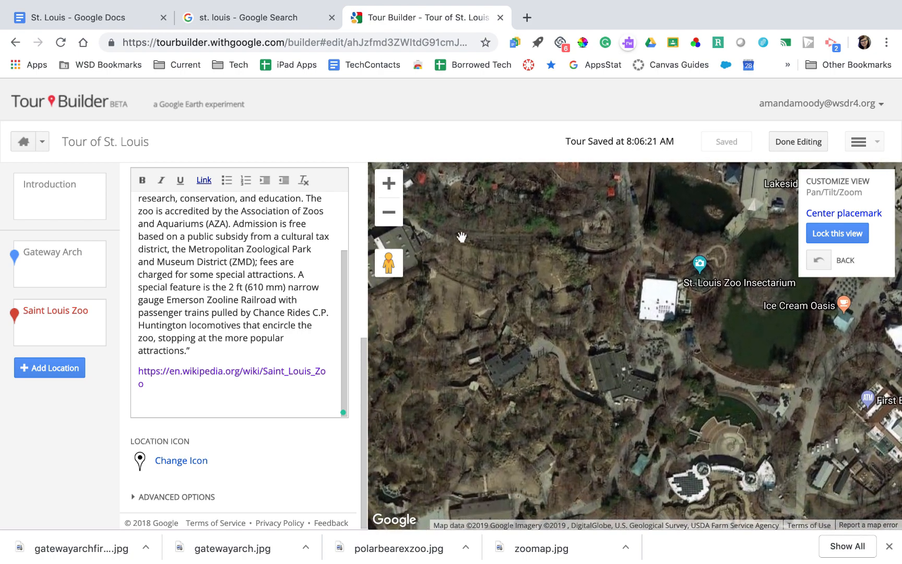
{"action": "left_click", "coordinate": [389, 183]}
Try Street View inside the zoo, return to the aerial map, and lock the view centred on the pin
{"action": "mouse_move", "coordinate": [388, 262]}
{"action": "left_mouse_down"}
{"action": "mouse_move", "coordinate": [526, 299]}
{"action": "mouse_move", "coordinate": [665, 295]}
{"action": "mouse_move", "coordinate": [704, 207]}
{"action": "mouse_move", "coordinate": [759, 234]}
{"action": "mouse_move", "coordinate": [749, 222]}
{"action": "mouse_move", "coordinate": [614, 180]}
{"action": "mouse_move", "coordinate": [642, 245]}
{"action": "mouse_move", "coordinate": [769, 205]}
{"action": "left_mouse_up"}
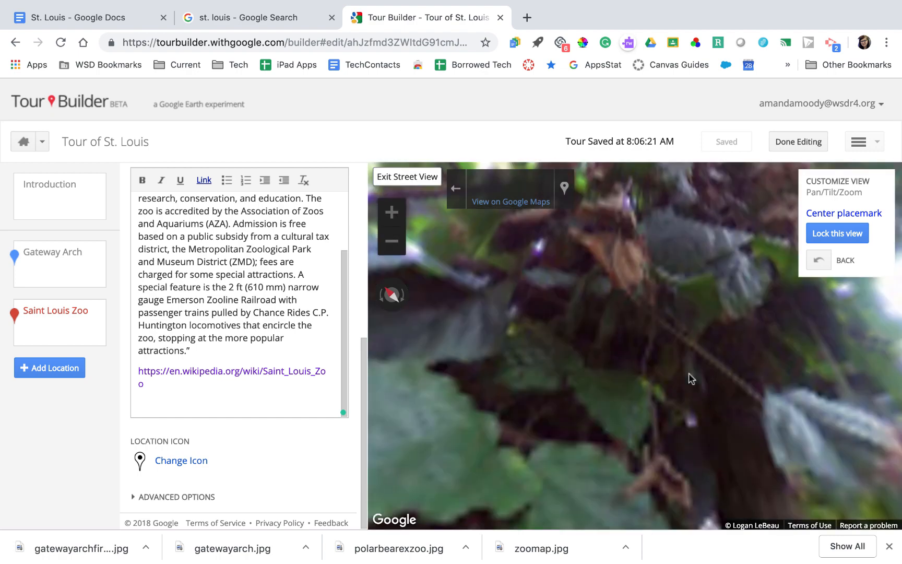
{"action": "left_click_drag", "start_coordinate": [640, 456], "coordinate": [500, 326]}
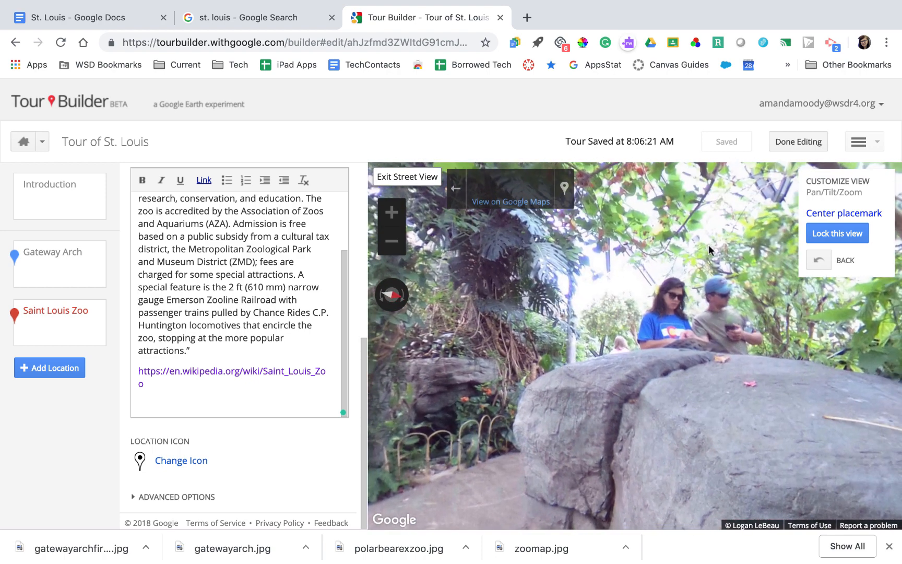
{"action": "left_click", "coordinate": [416, 177]}
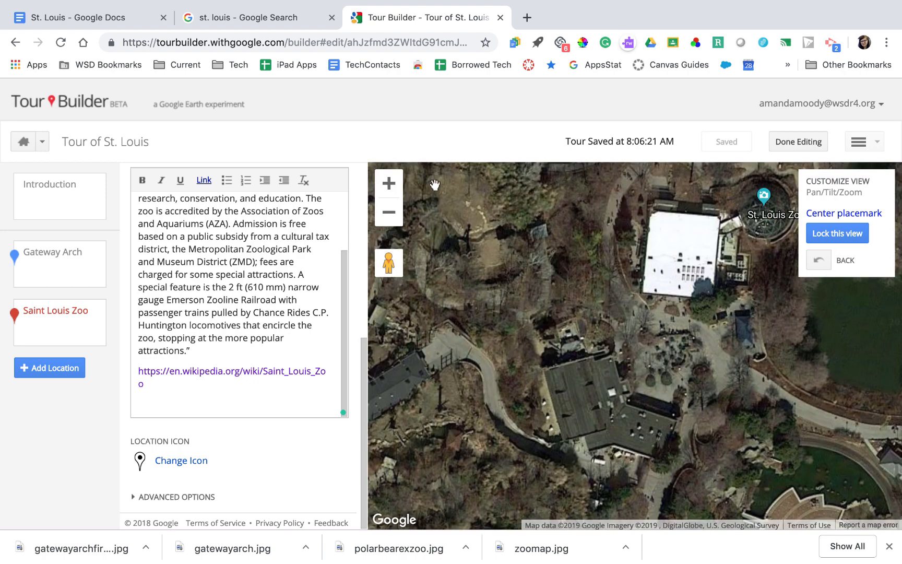
{"action": "left_click", "coordinate": [388, 212]}
{"action": "left_click", "coordinate": [388, 212]}
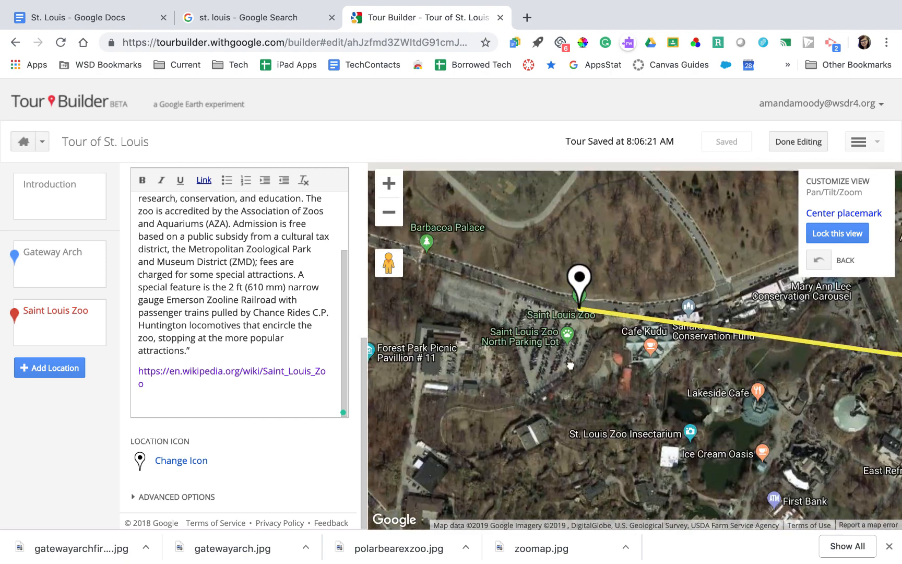
{"action": "left_click_drag", "start_coordinate": [571, 366], "coordinate": [613, 377]}
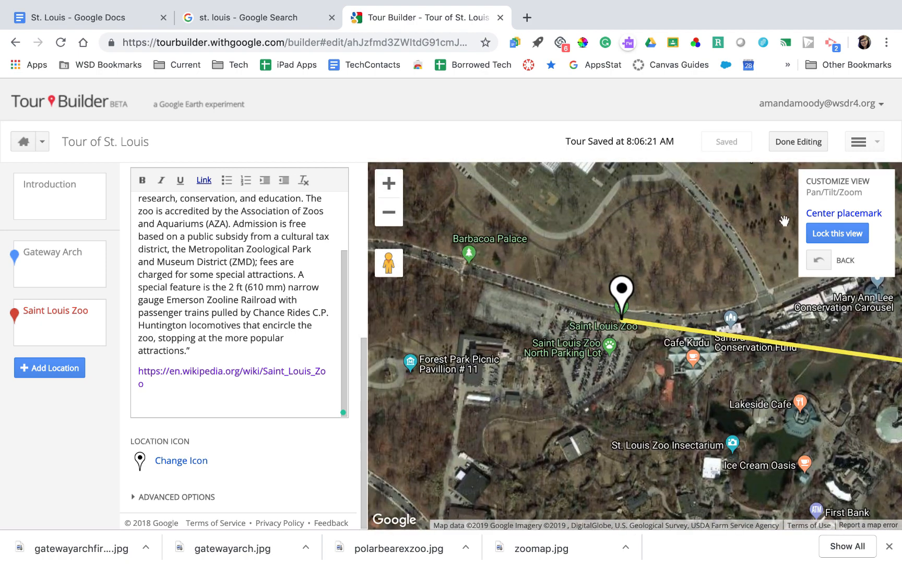
{"action": "left_click", "coordinate": [856, 239]}
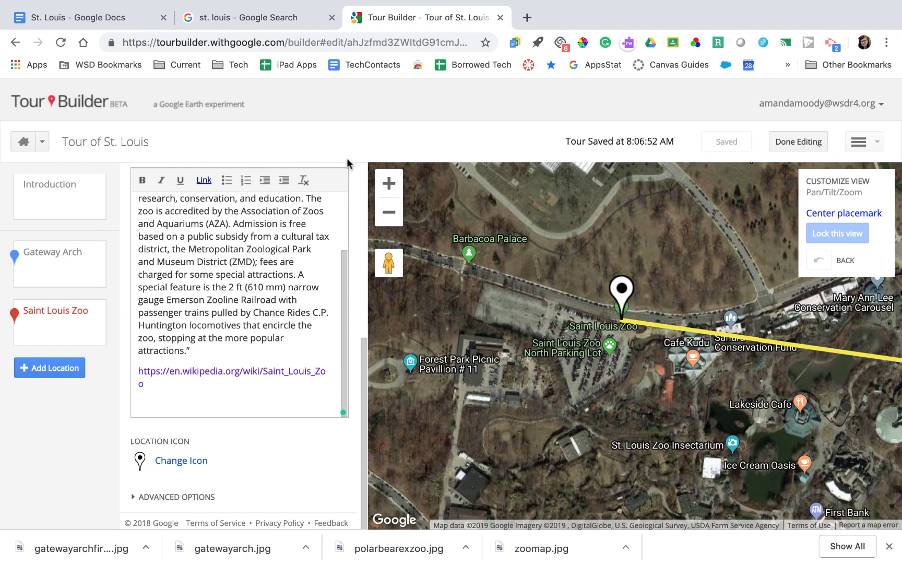
Finish editing and set the tour's access to Anyone who has the link
{"action": "left_click", "coordinate": [810, 142]}
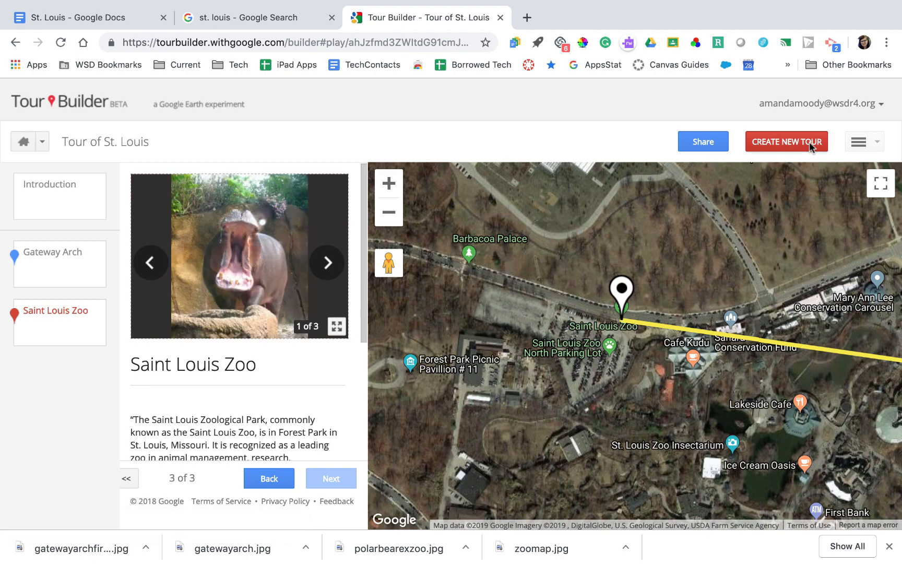
{"action": "left_click", "coordinate": [703, 137]}
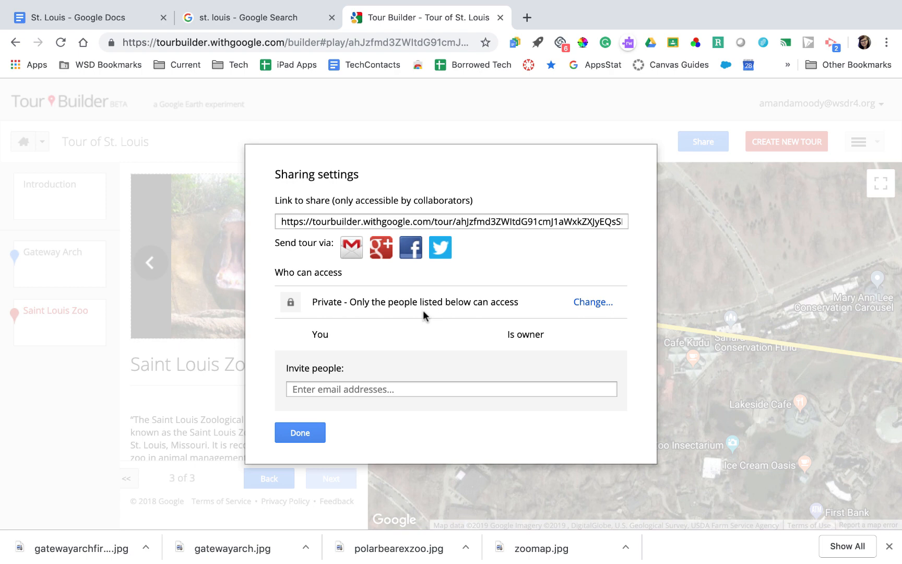
{"action": "left_click", "coordinate": [584, 302]}
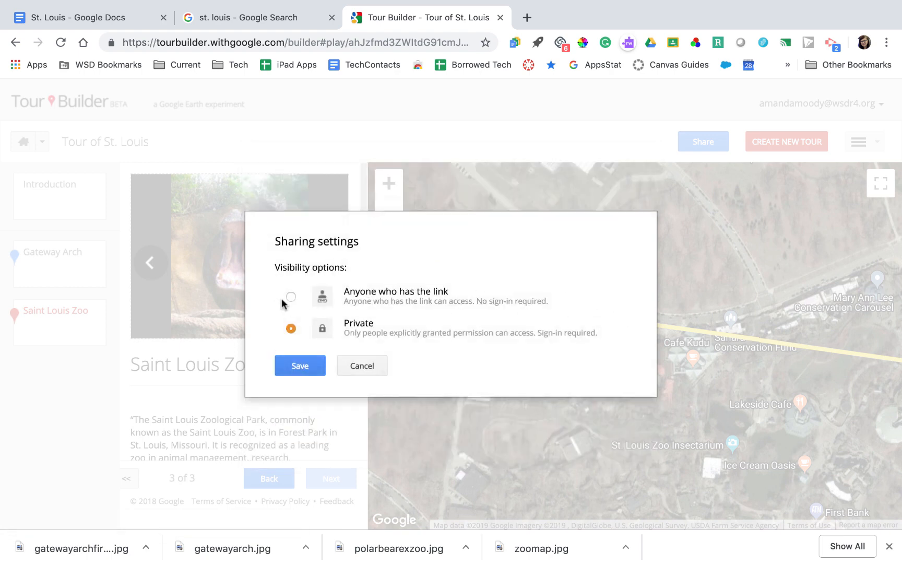
{"action": "left_click", "coordinate": [292, 297]}
{"action": "left_click", "coordinate": [310, 365]}
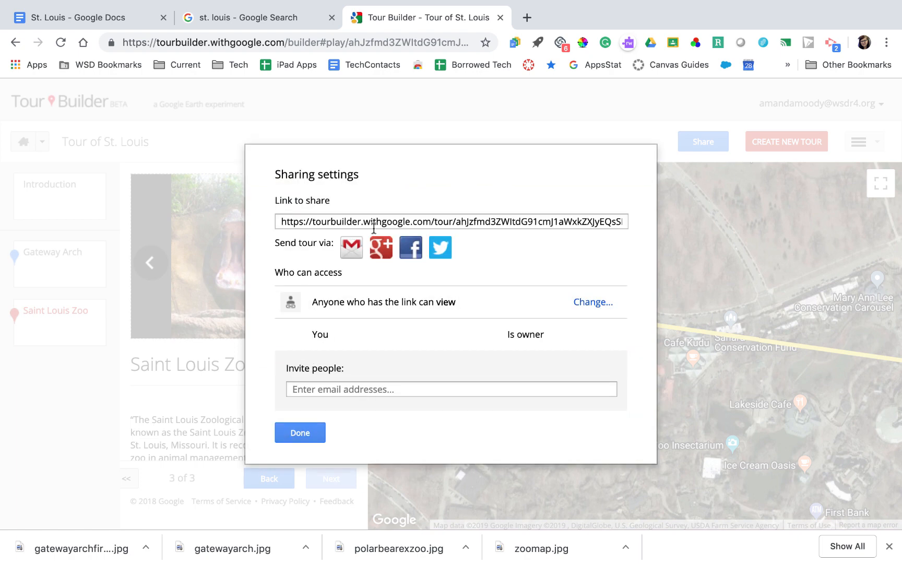
Copy the tour's share link and paste it into a new browser tab
{"action": "left_click", "coordinate": [388, 220]}
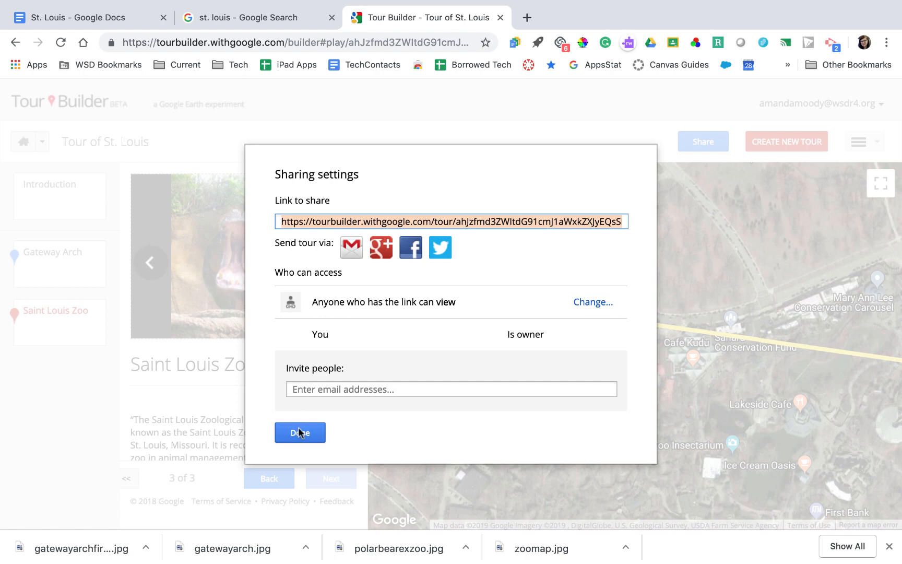
{"action": "mouse_move", "coordinate": [534, 24]}
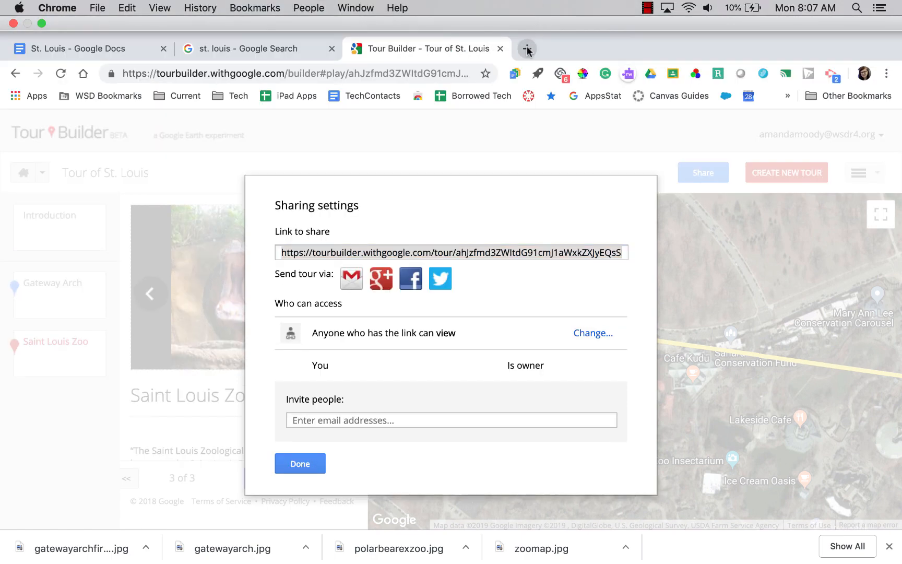
{"action": "left_click", "coordinate": [527, 48]}
{"action": "key", "text": "super+v"}
Load the shared link and play the tour full screen, browsing the Gateway Arch photos
{"action": "key", "text": "Return"}
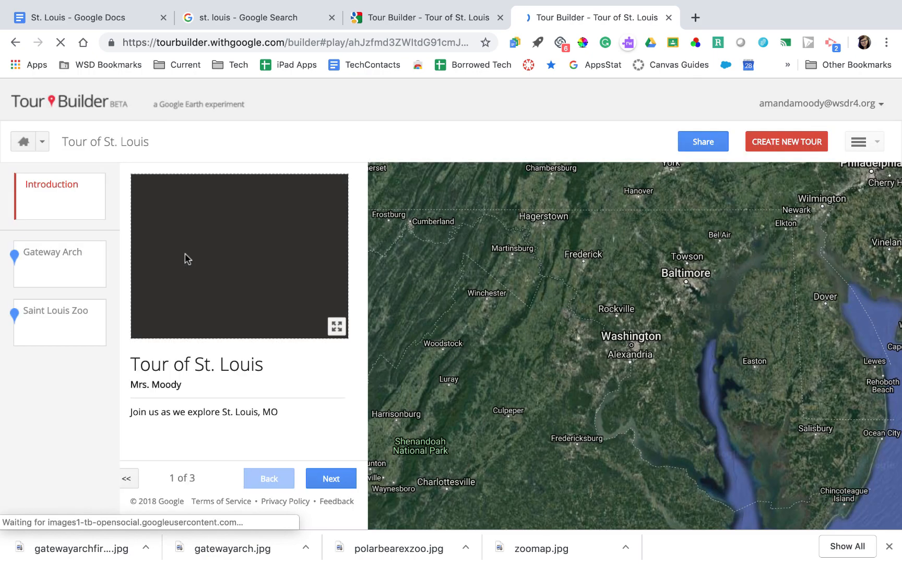
{"action": "left_click", "coordinate": [861, 146]}
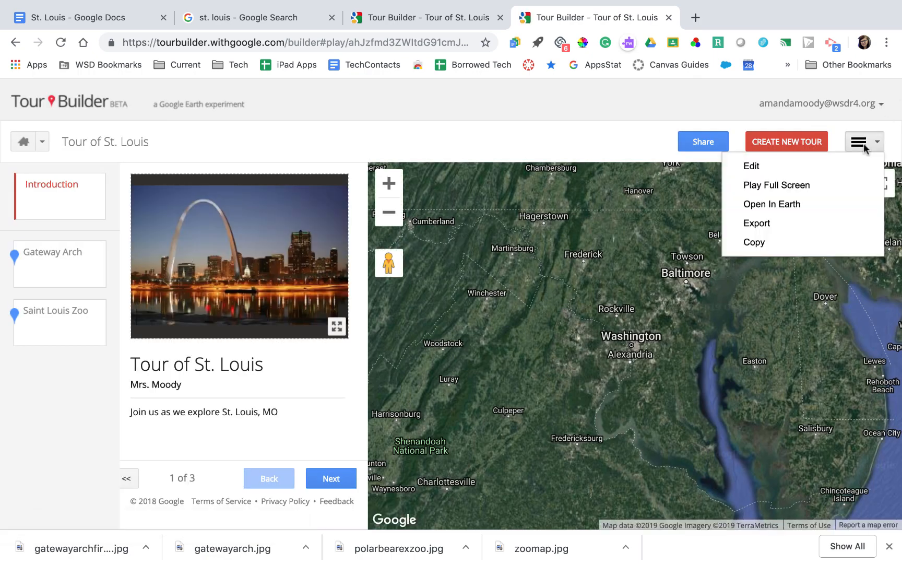
{"action": "left_click", "coordinate": [845, 186]}
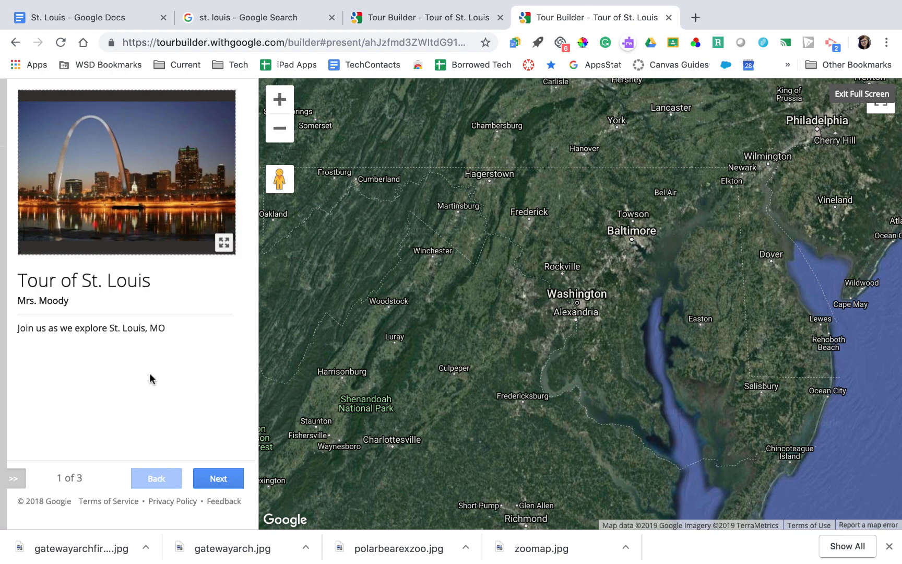
{"action": "left_click", "coordinate": [214, 474]}
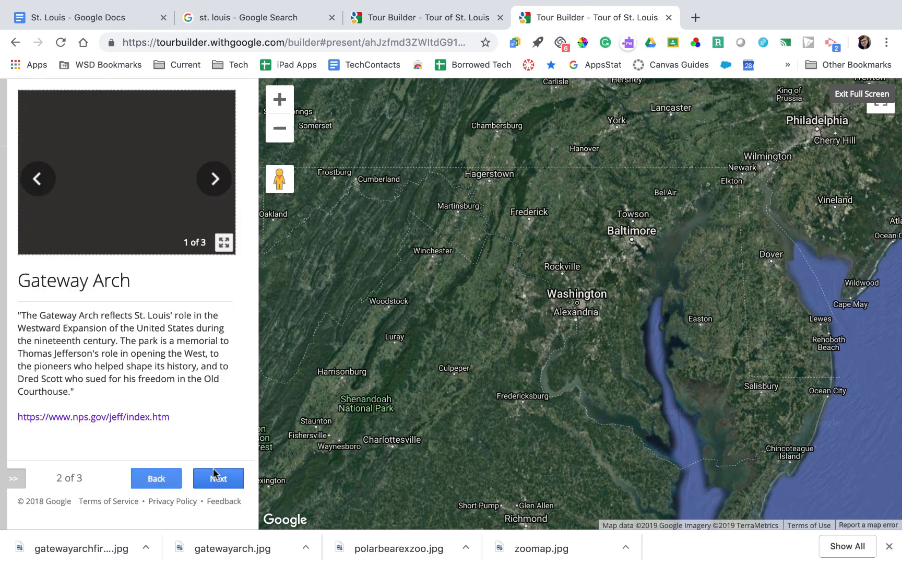
{"action": "left_click", "coordinate": [215, 180]}
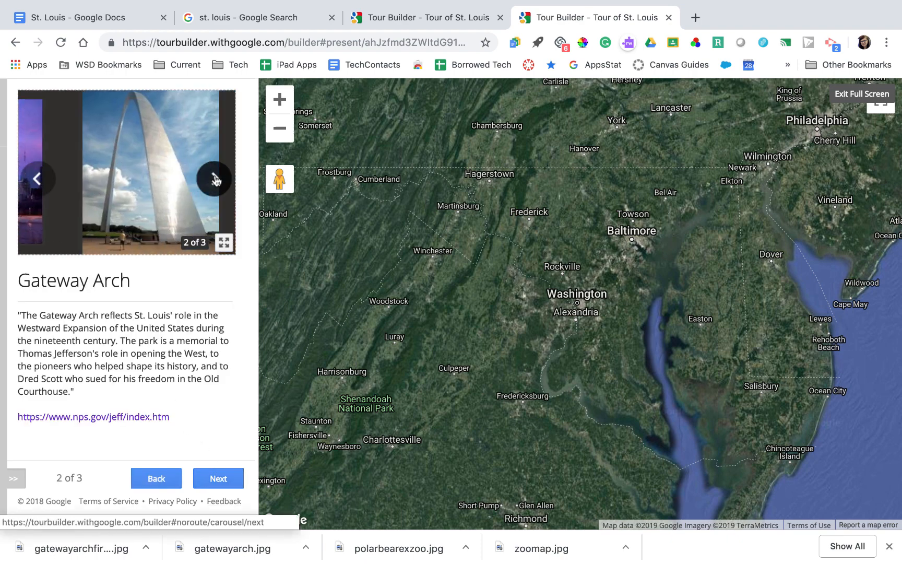
{"action": "left_click", "coordinate": [215, 180]}
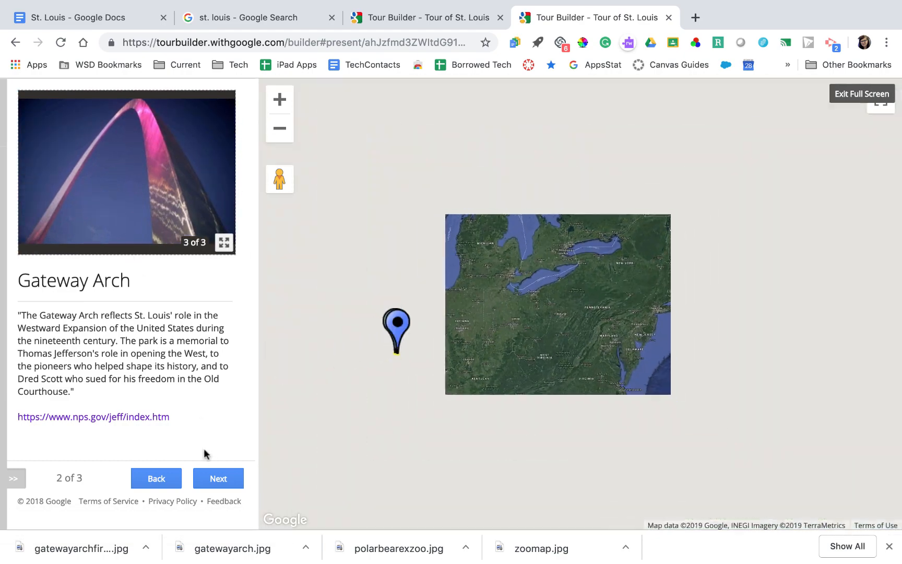
{"action": "left_click", "coordinate": [170, 477]}
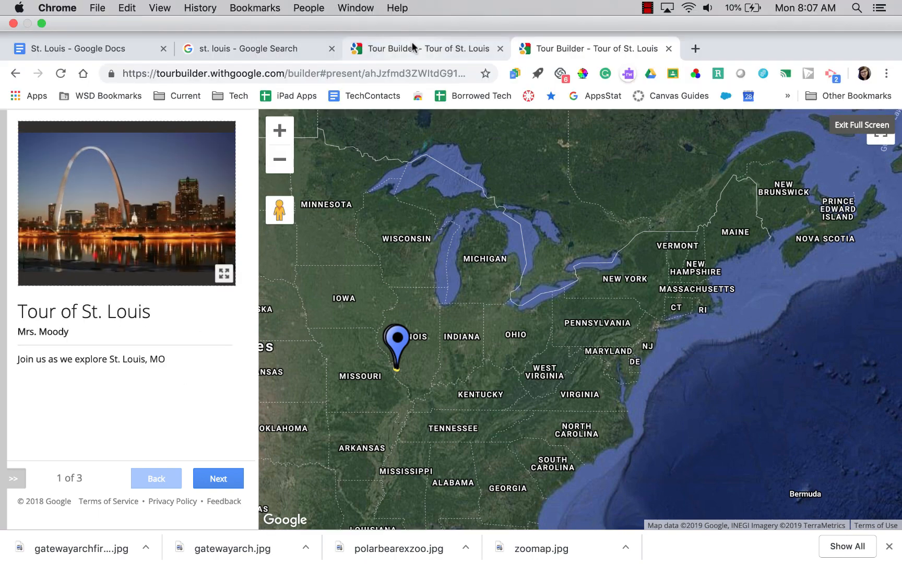
Back in the original tour tab, close the sharing settings and open the options list
{"action": "left_click", "coordinate": [412, 47]}
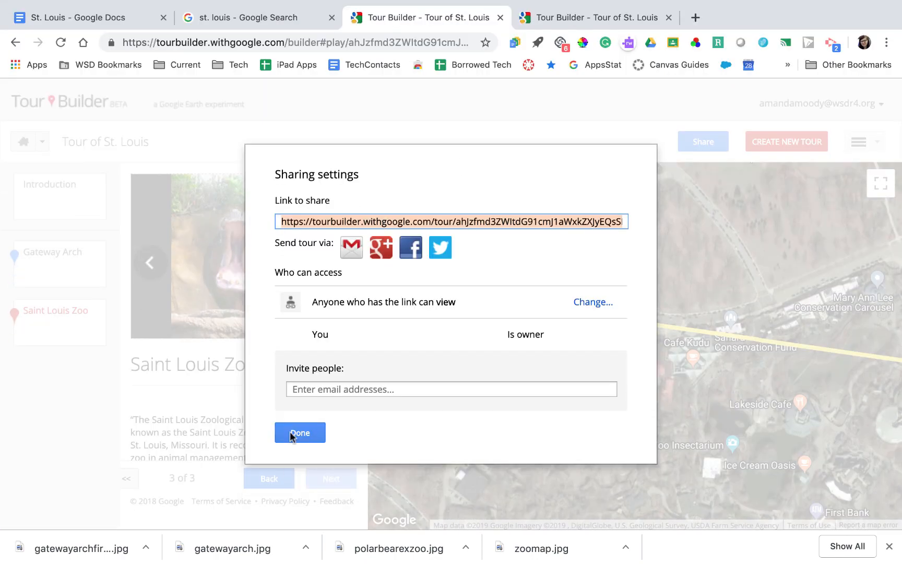
{"action": "left_click", "coordinate": [306, 442]}
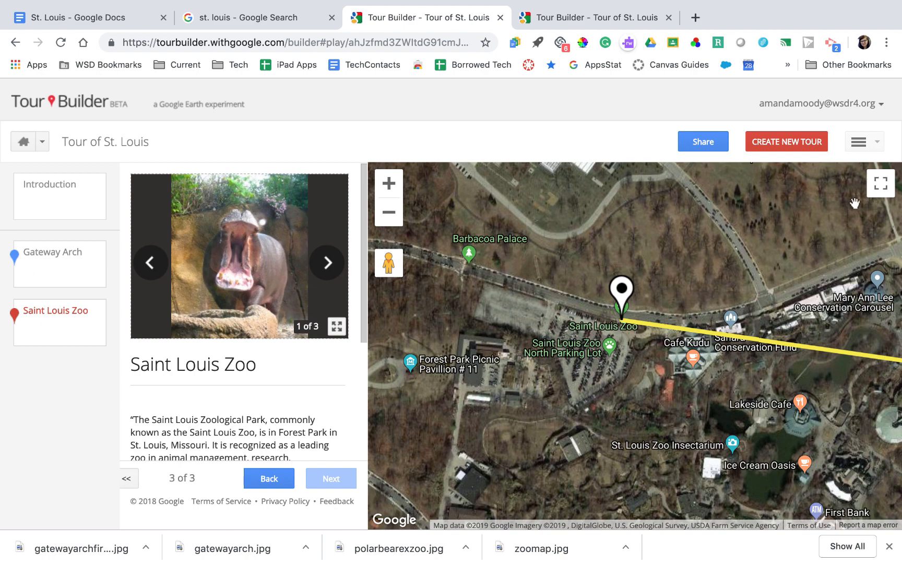
{"action": "left_click", "coordinate": [865, 145]}
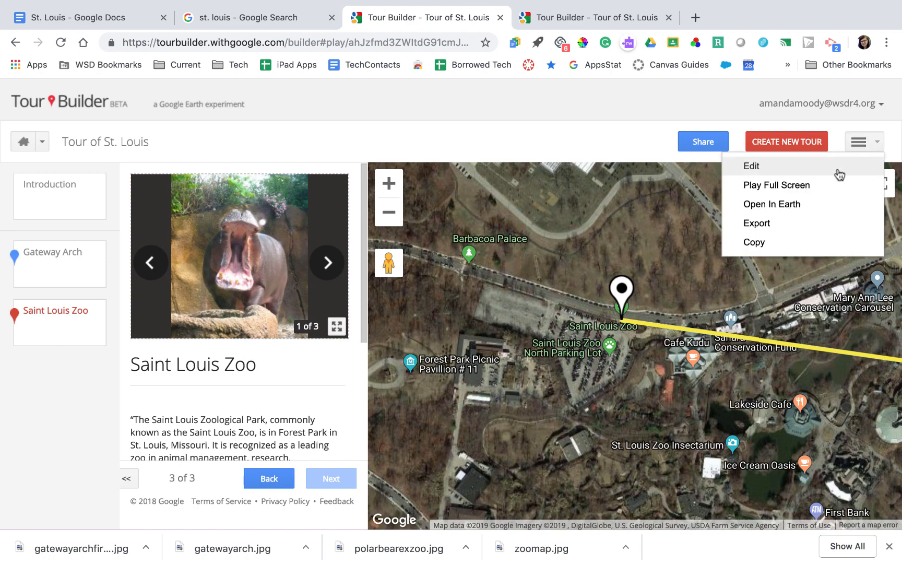